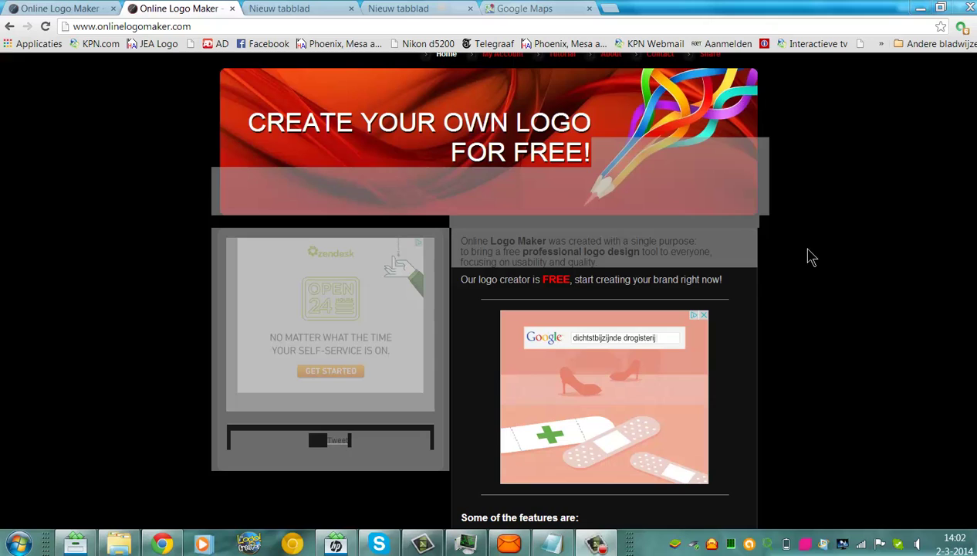
Step: Launch the Online Logo Maker editor and dismiss its welcome message
scroll(312, 445, "up", 1)
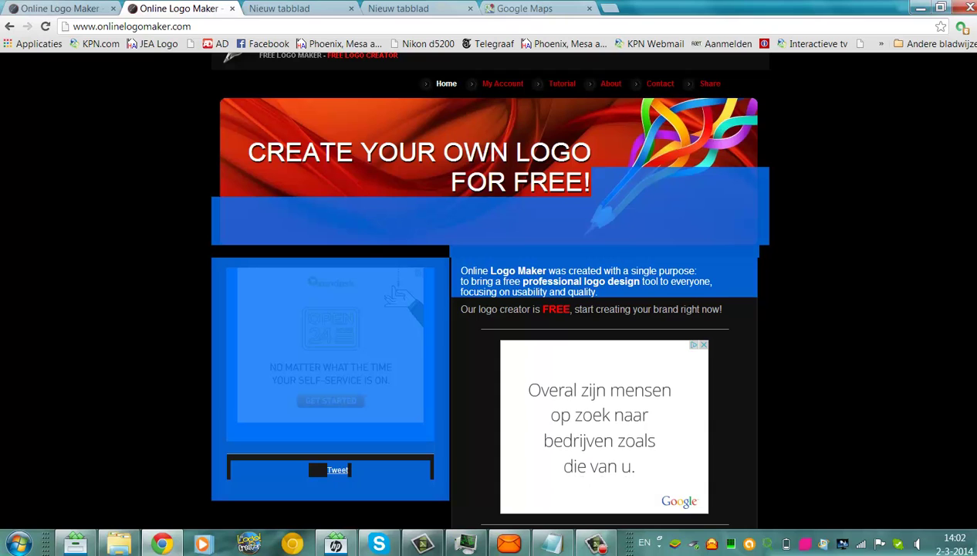
scroll(485, 287, "down", 3)
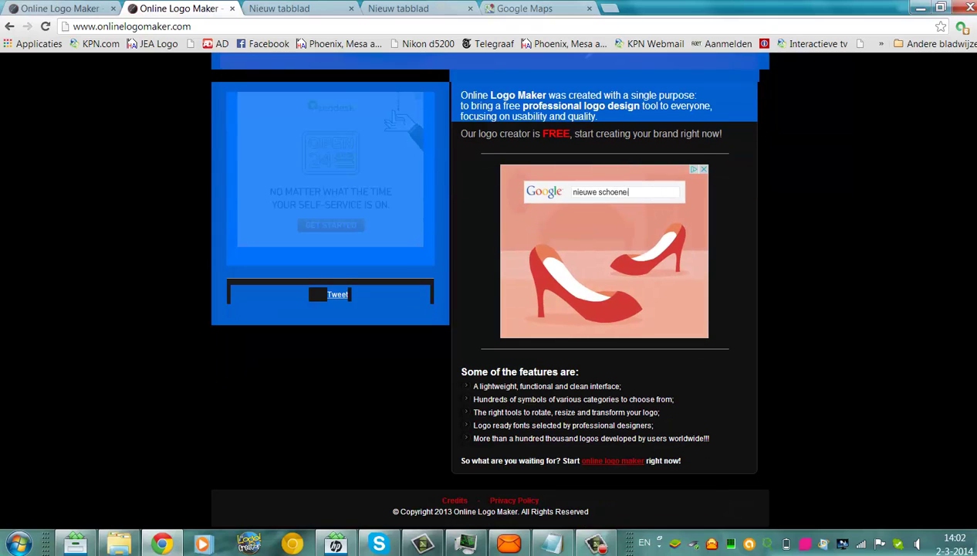
scroll(485, 287, "up", 1)
scroll(485, 287, "down", 1)
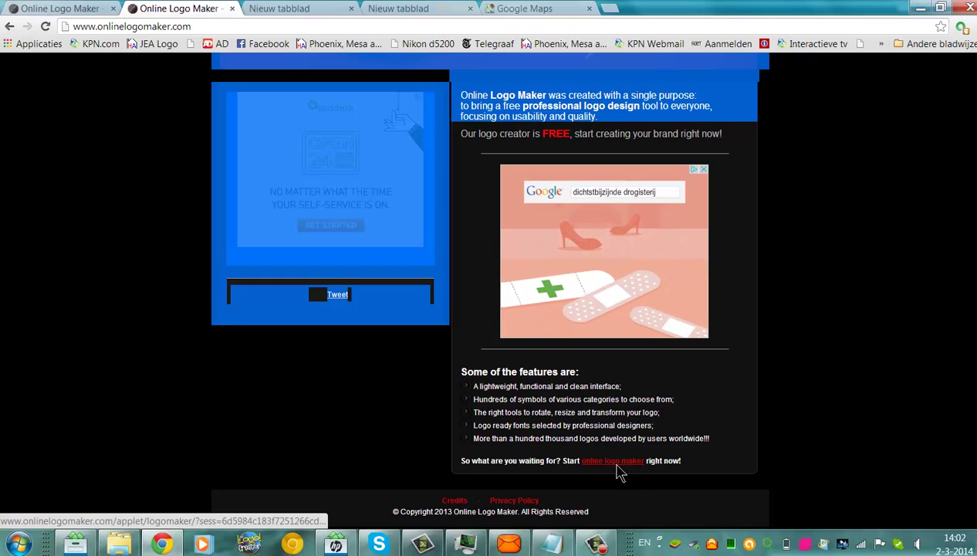
left_click(614, 461)
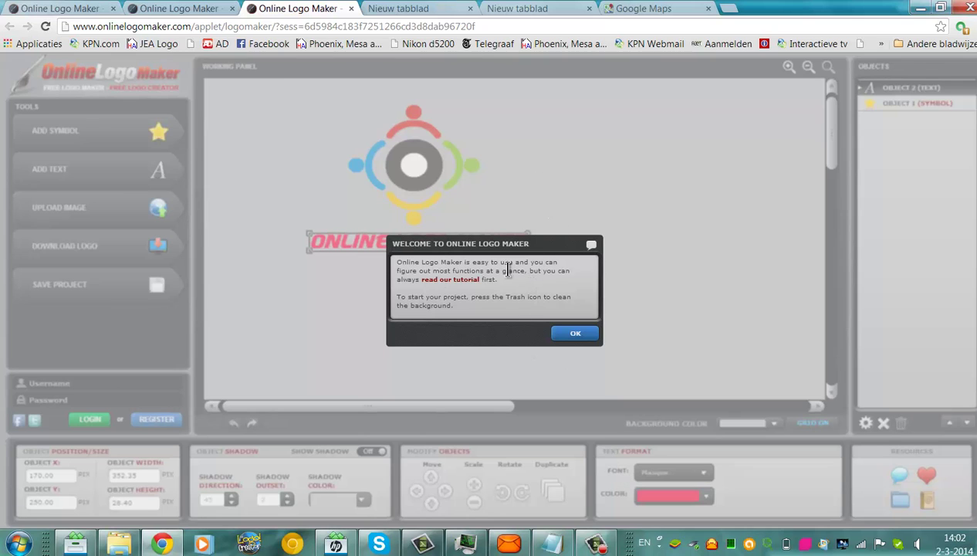
key("Return")
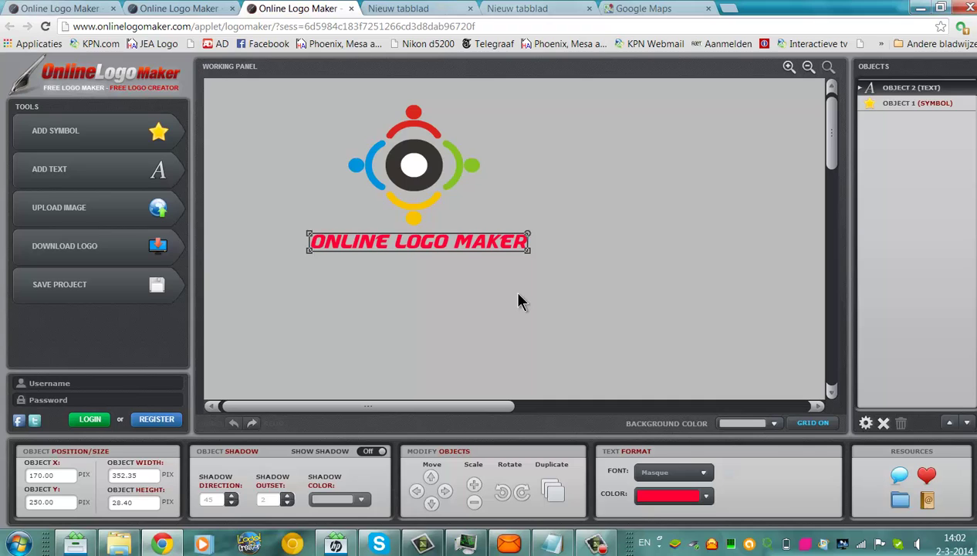
Step: Delete the sample logo symbol and select the ONLINE LOGO MAKER sample text
left_click(414, 166)
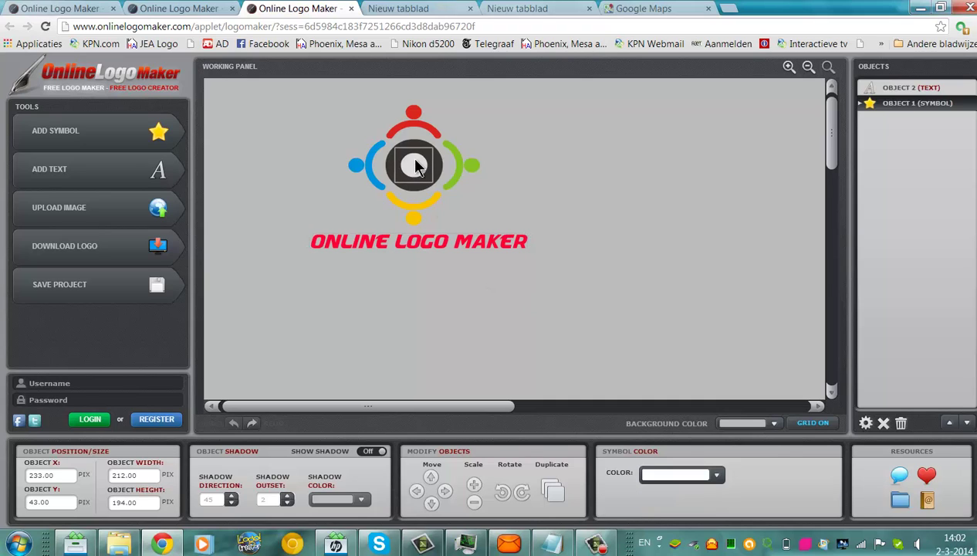
key("Delete")
left_click(410, 244)
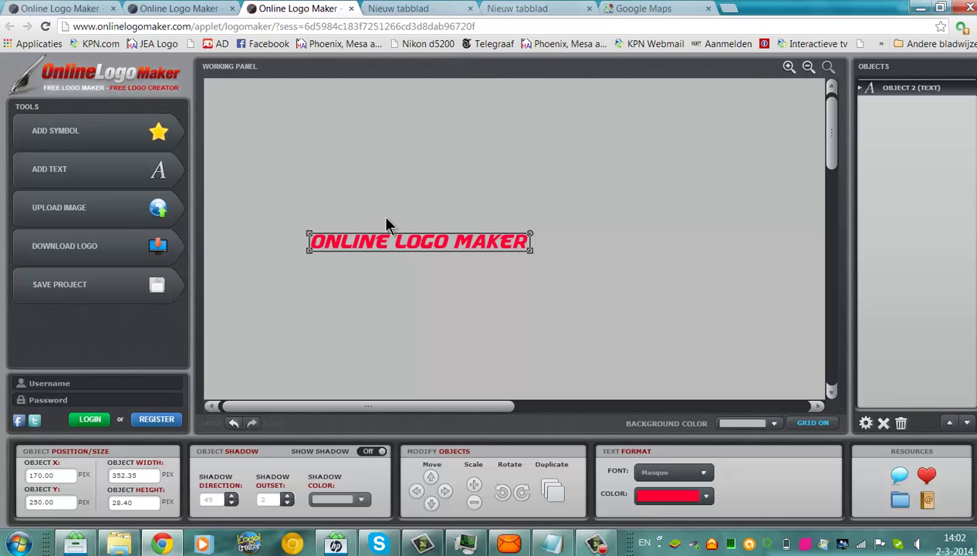
Step: Replace the sample text with 'This is my first logo', centred on the canvas
key("Delete")
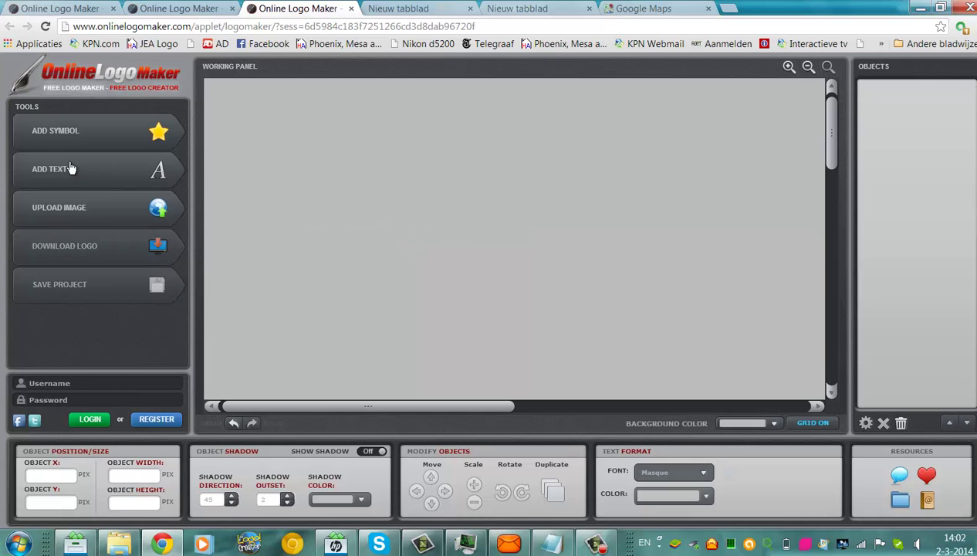
left_click(69, 171)
type("This is my first logo")
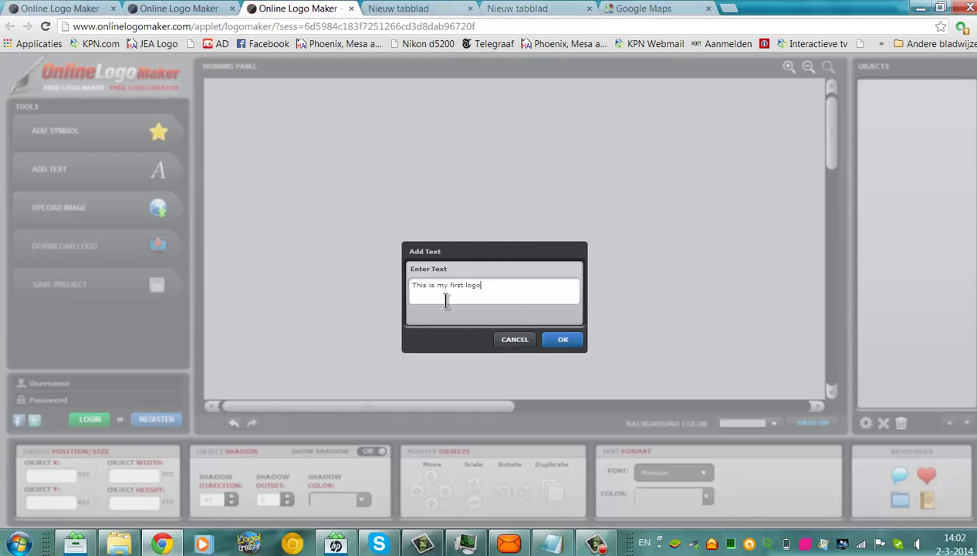
left_click(560, 340)
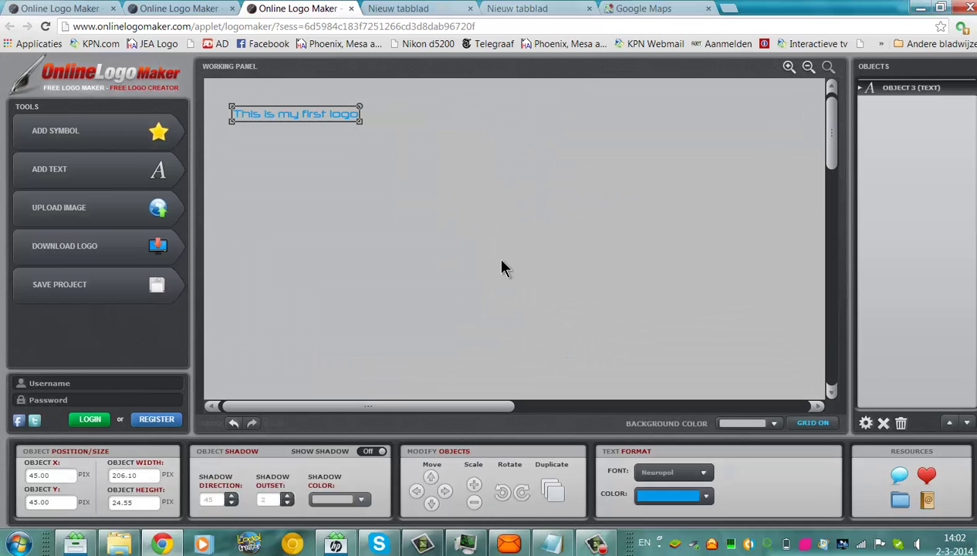
left_click_drag(307, 126, 456, 266)
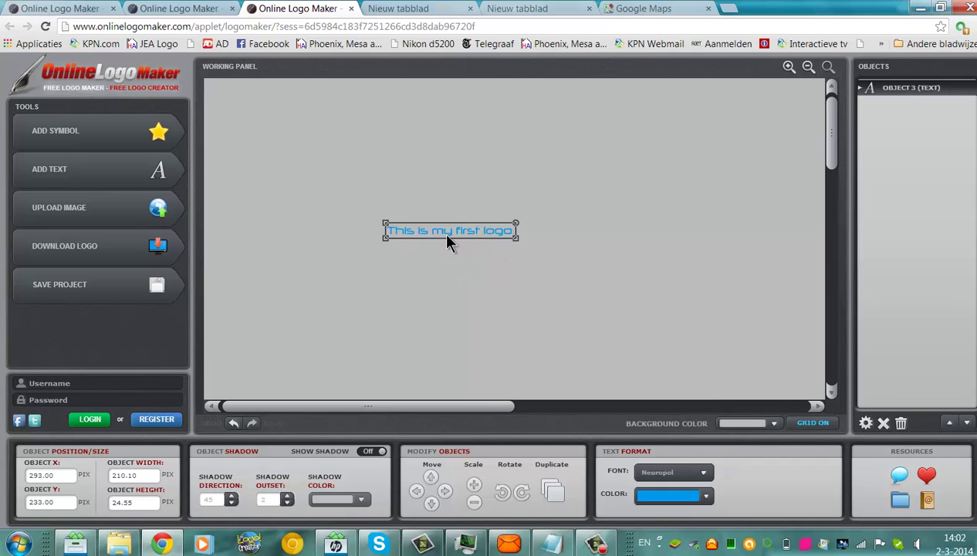
left_click(447, 235)
left_click_drag(508, 230, 378, 230)
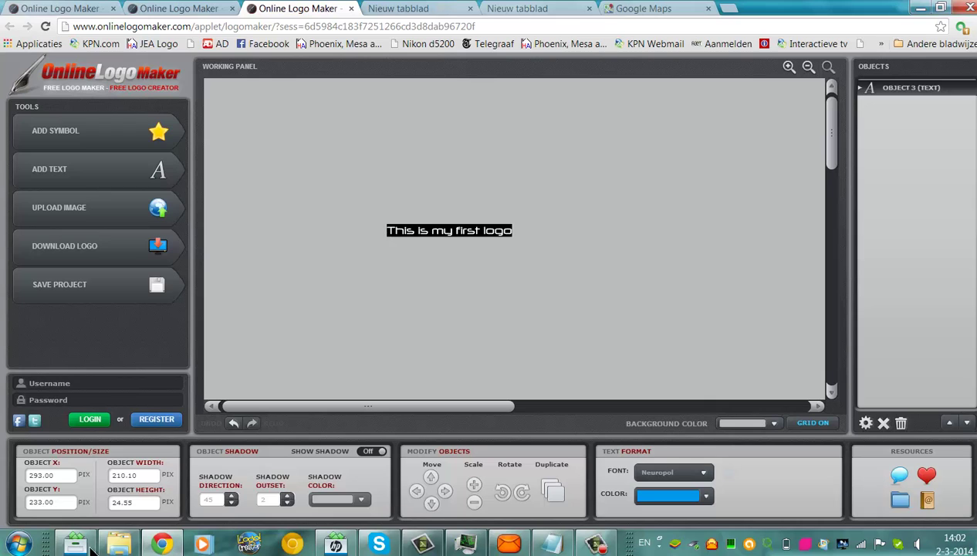
Step: Set the logo text to the Propaganda font, keeping its blue colour
left_click(655, 470)
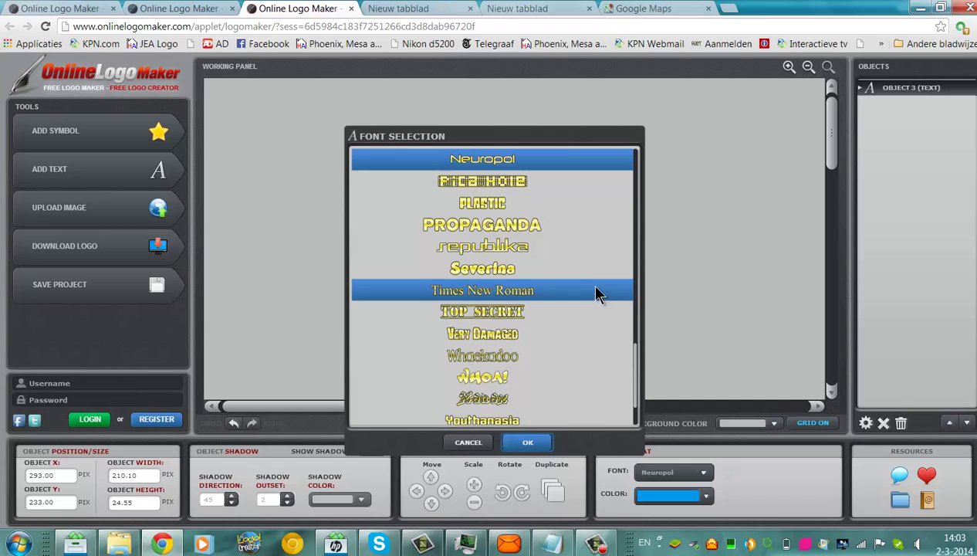
left_click(574, 225)
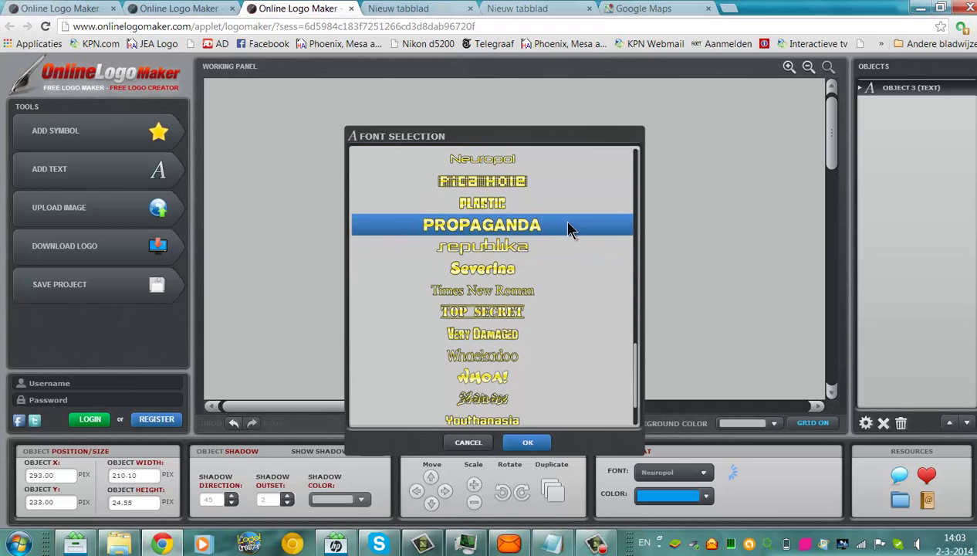
double_click(553, 231)
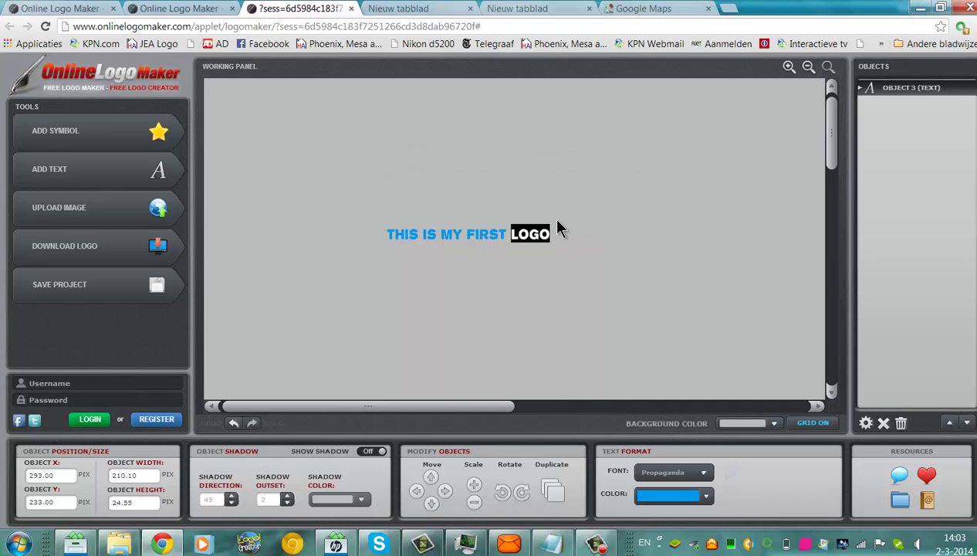
left_click(557, 231)
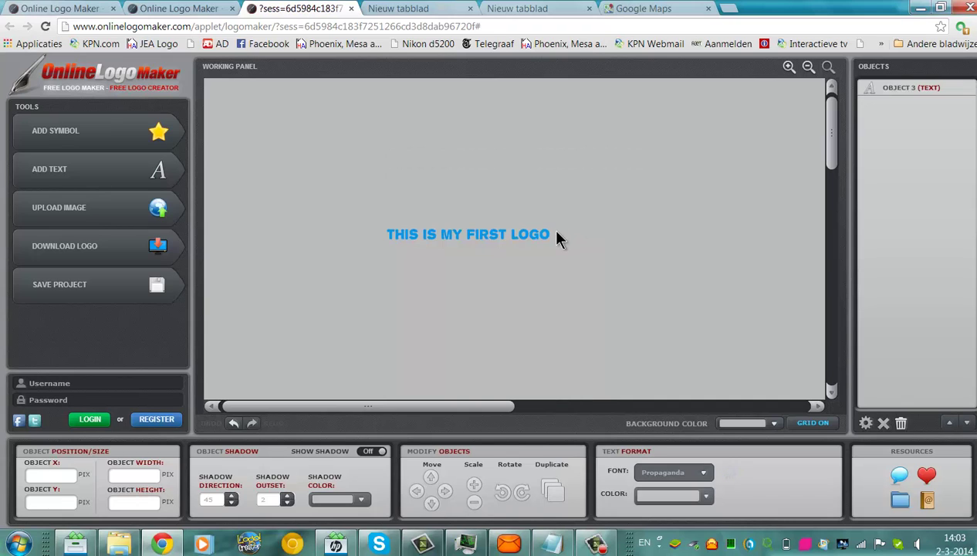
left_click(695, 497)
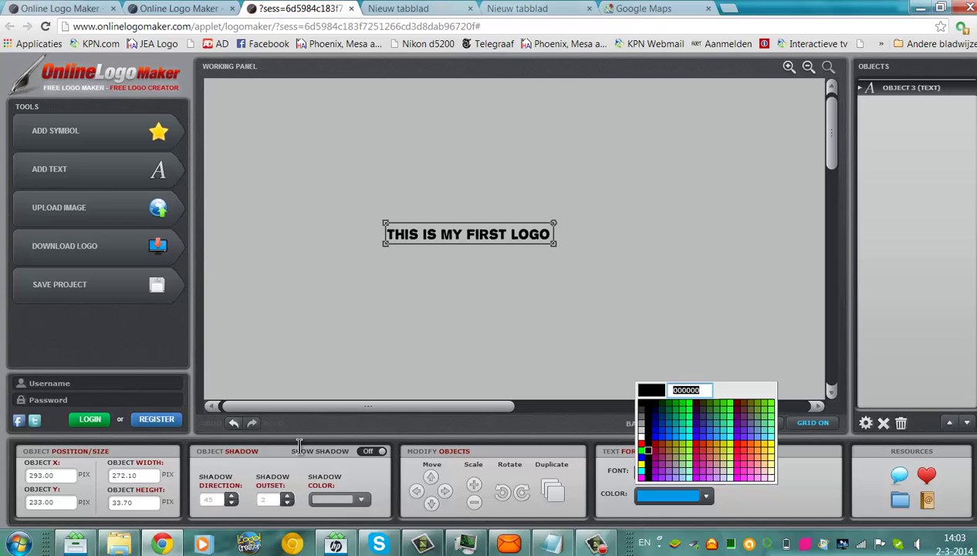
left_click(338, 503)
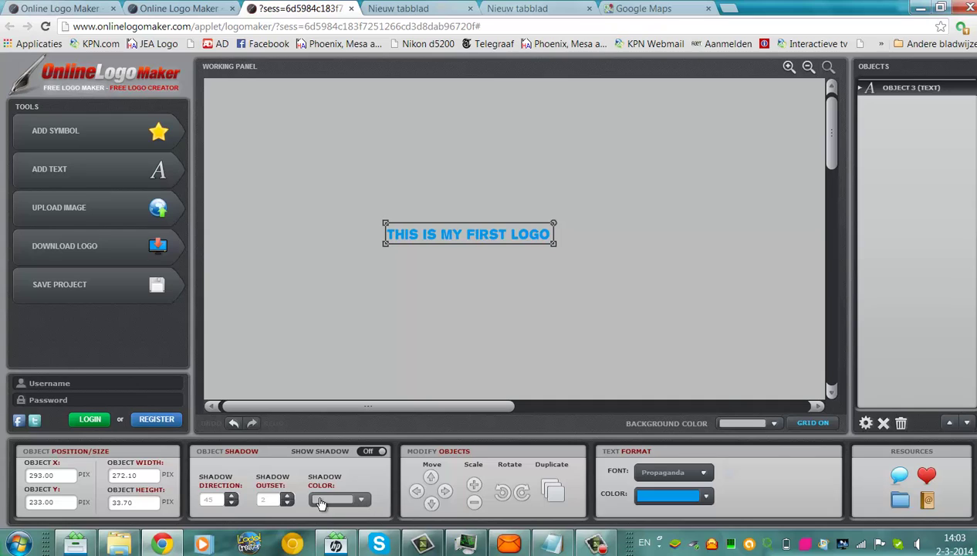
Step: Rotate the text two steps clockwise and overlay a slightly offset navy 000066 duplicate
left_click(522, 494)
left_click(523, 496)
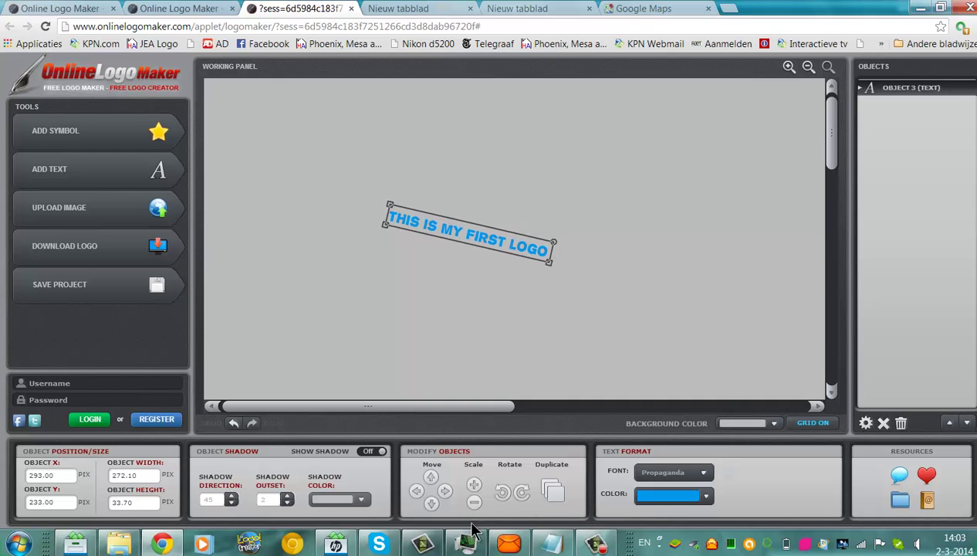
left_click(552, 494)
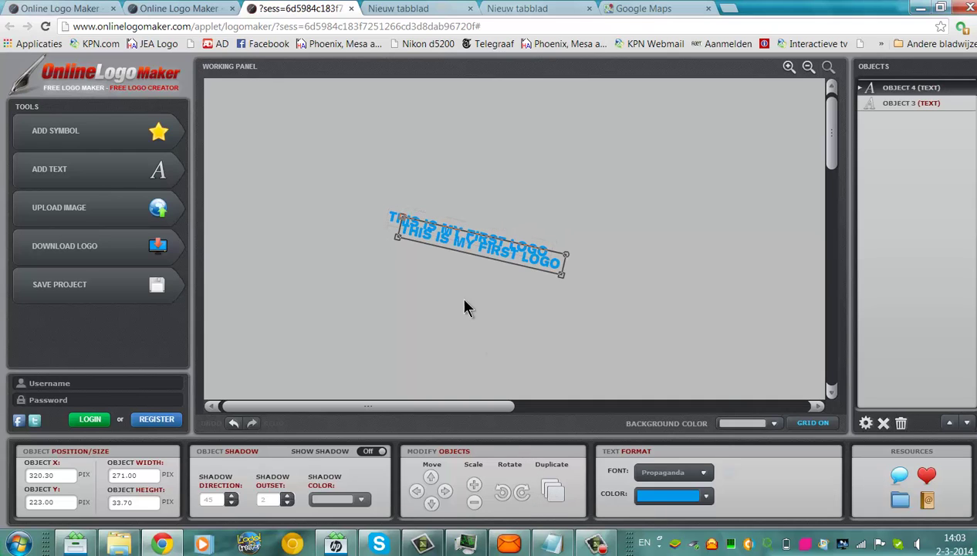
mouse_move(465, 247)
left_mouse_down()
mouse_move(442, 234)
mouse_move(448, 247)
left_mouse_up()
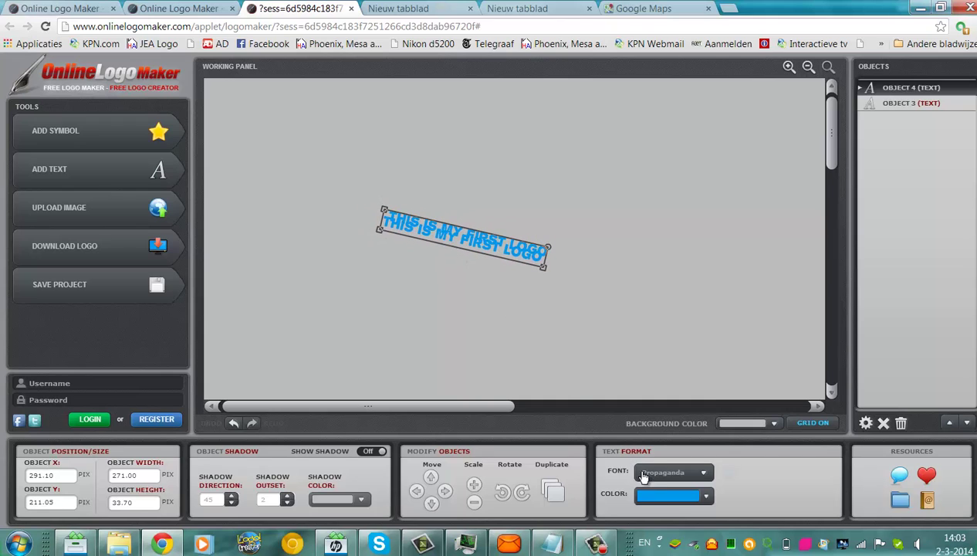
left_click(655, 495)
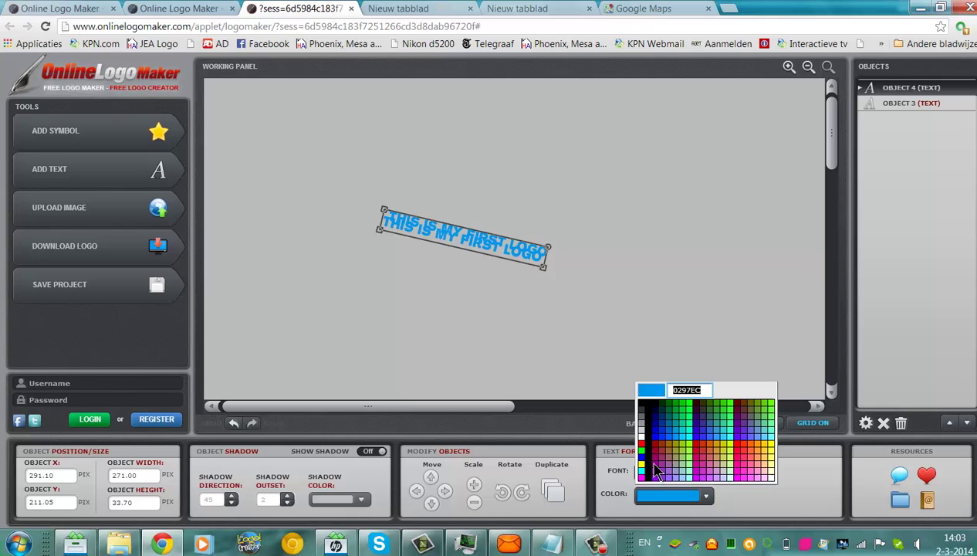
left_click(654, 416)
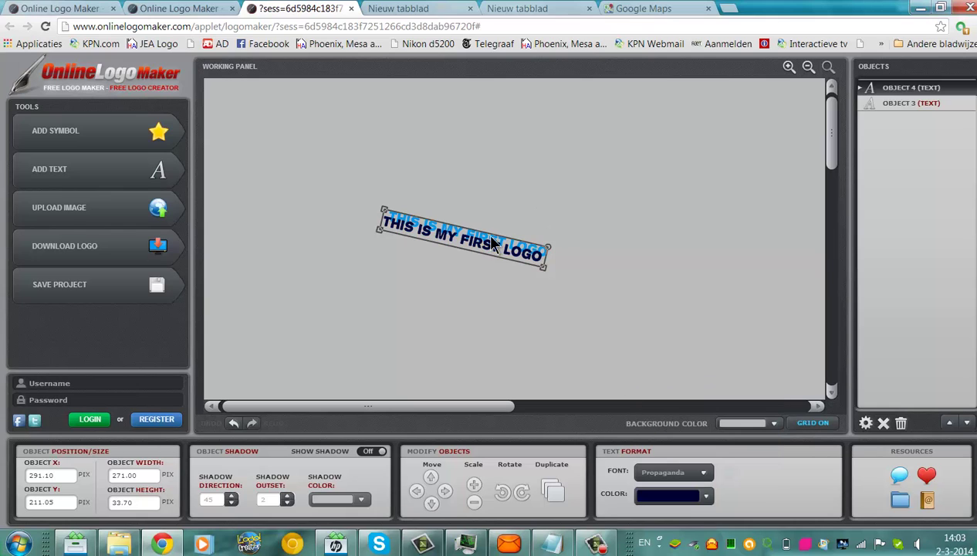
mouse_move(491, 240)
left_mouse_down()
mouse_move(500, 252)
mouse_move(496, 244)
left_mouse_up()
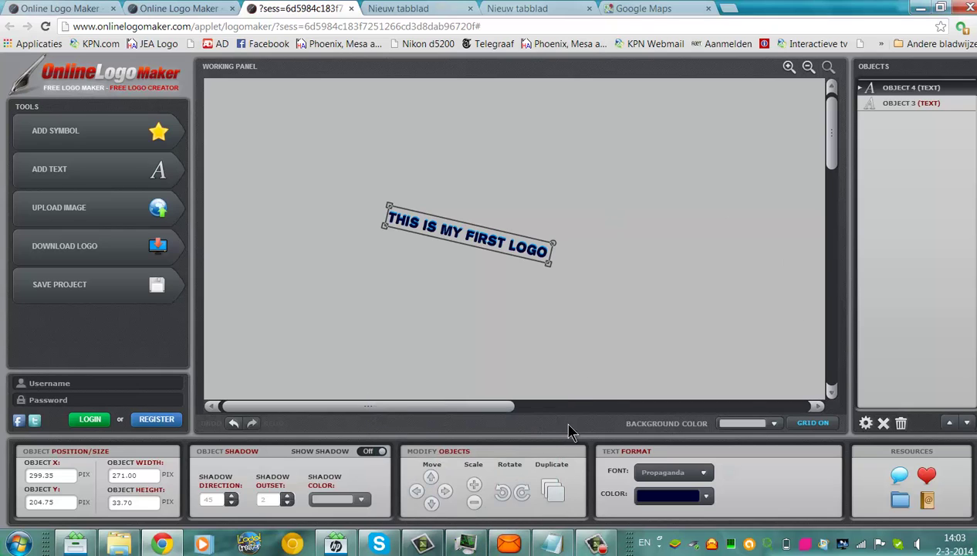
Step: Enlarge the dark navy text and shift it just below the blue text
left_click(474, 486)
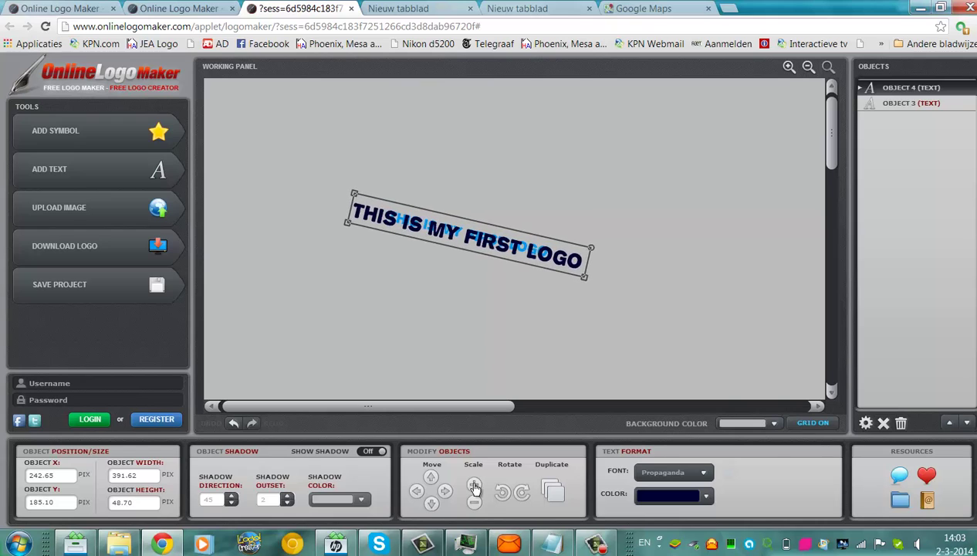
left_click_drag(572, 266, 572, 289)
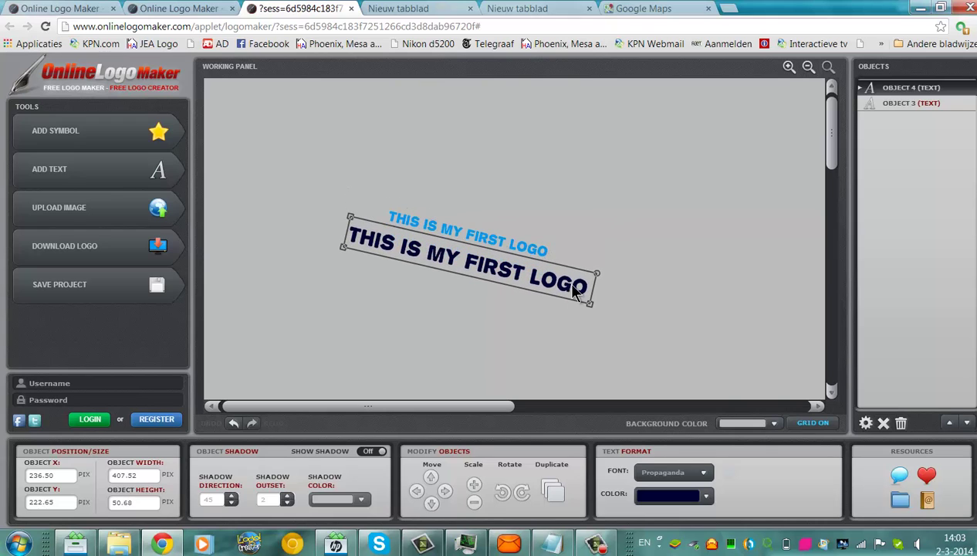
left_click(535, 252)
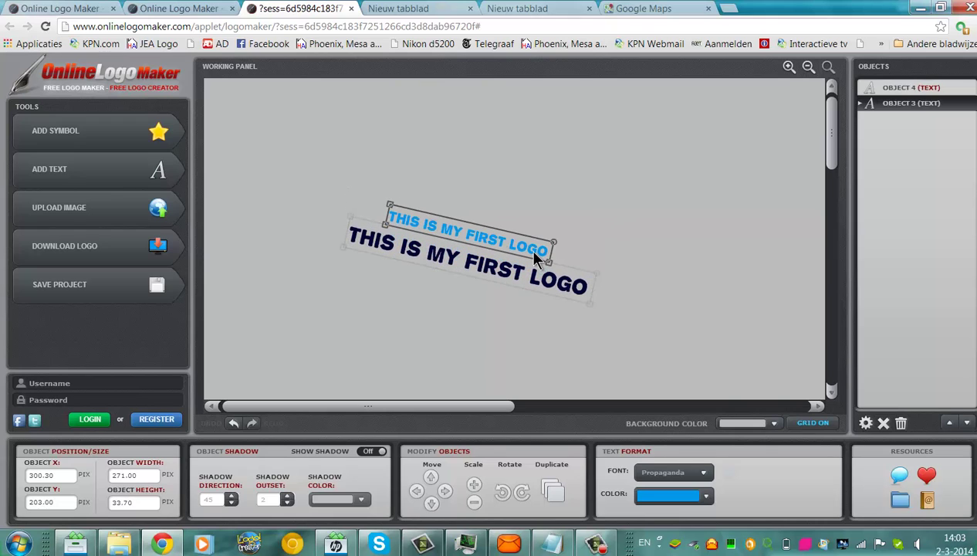
Step: Scale the blue text up five steps and position it over the navy text
left_click(474, 485)
left_click(475, 487)
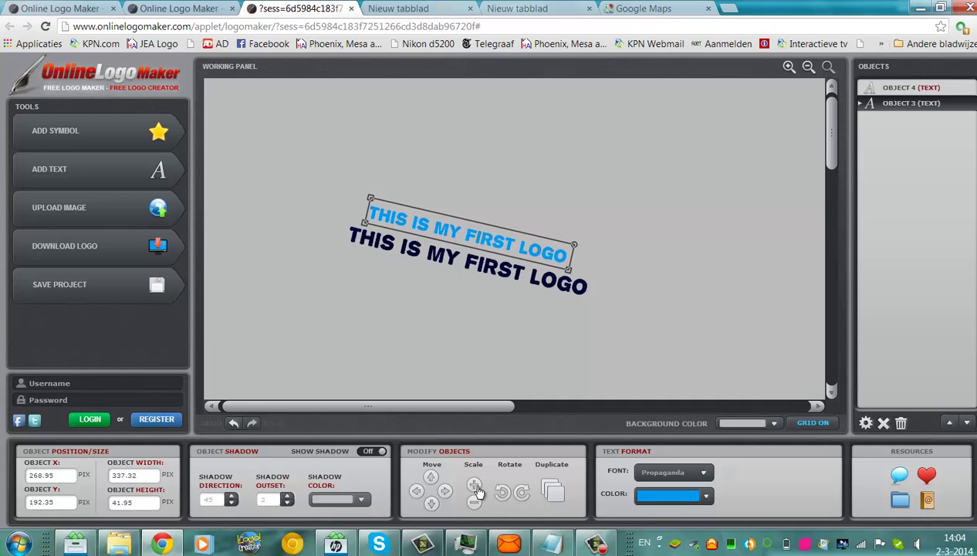
left_click(474, 486)
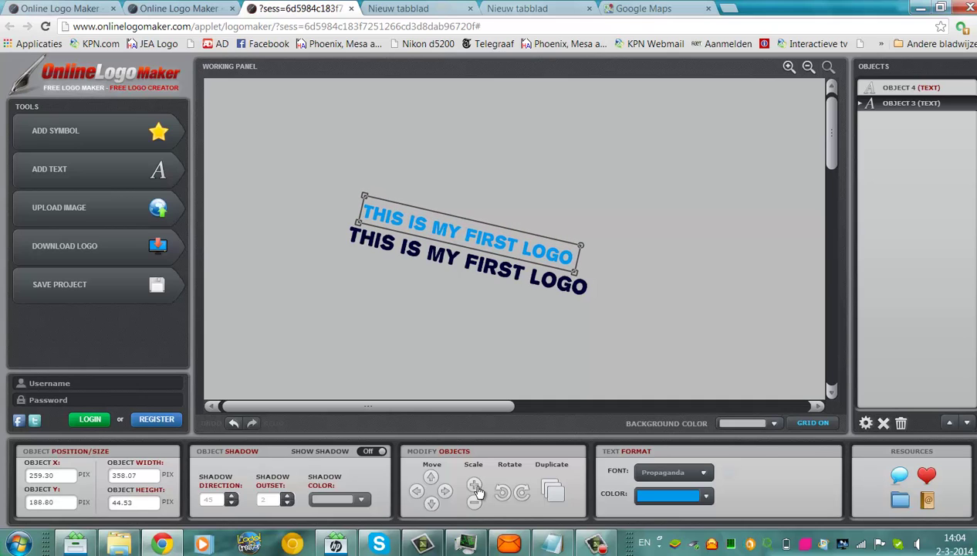
left_click(475, 486)
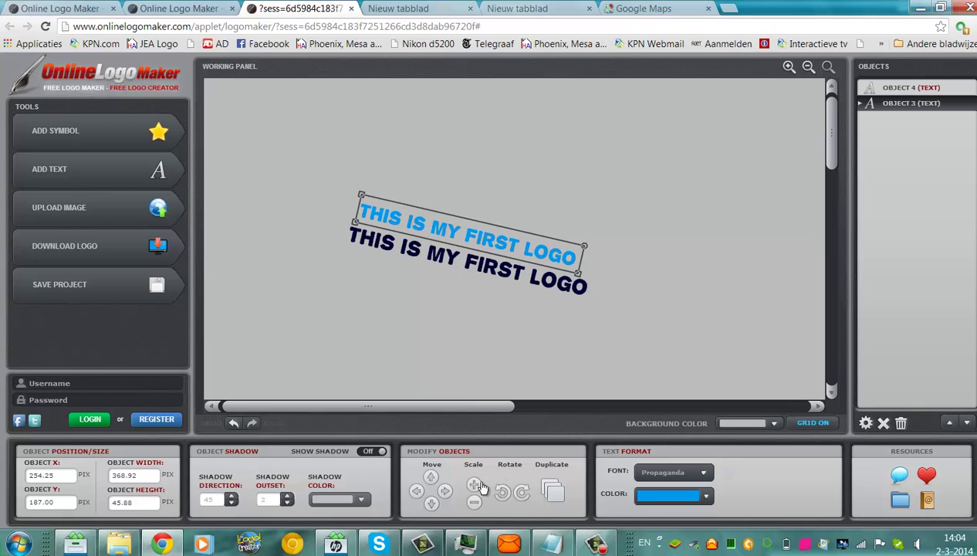
left_click(476, 486)
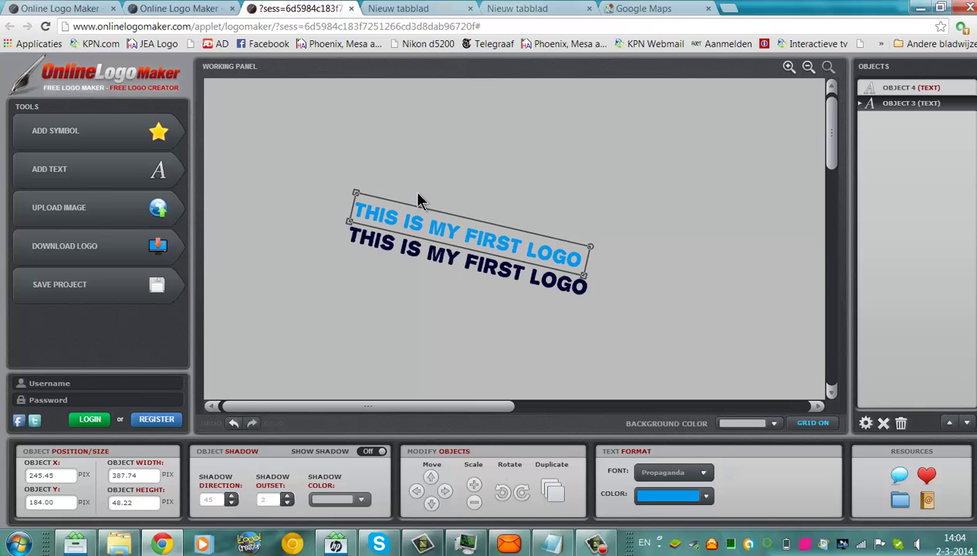
left_click_drag(416, 222, 413, 246)
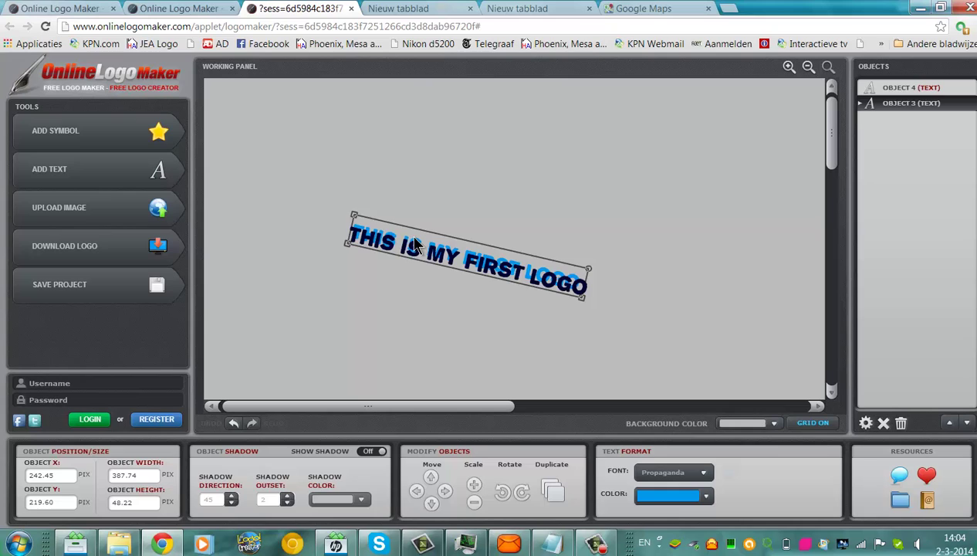
left_click_drag(413, 245, 419, 248)
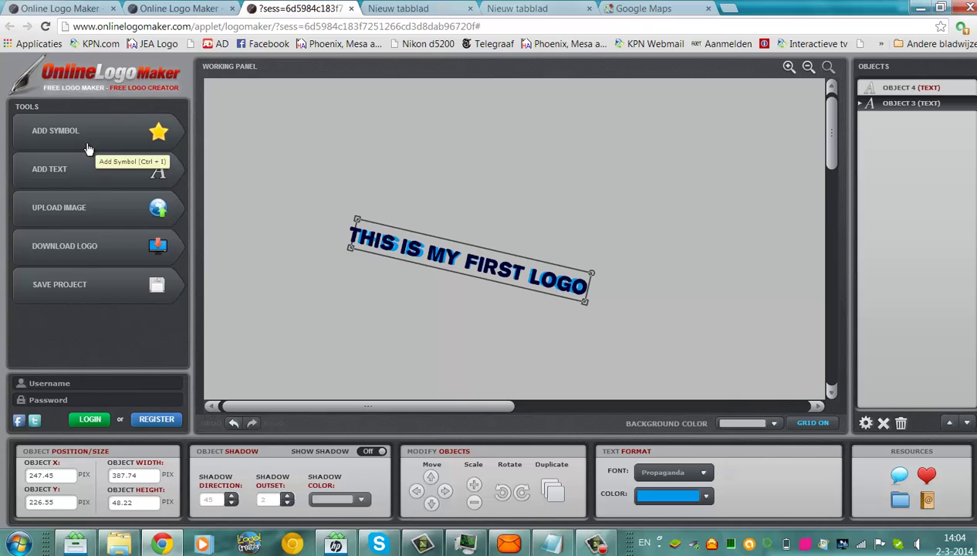
left_click(158, 210)
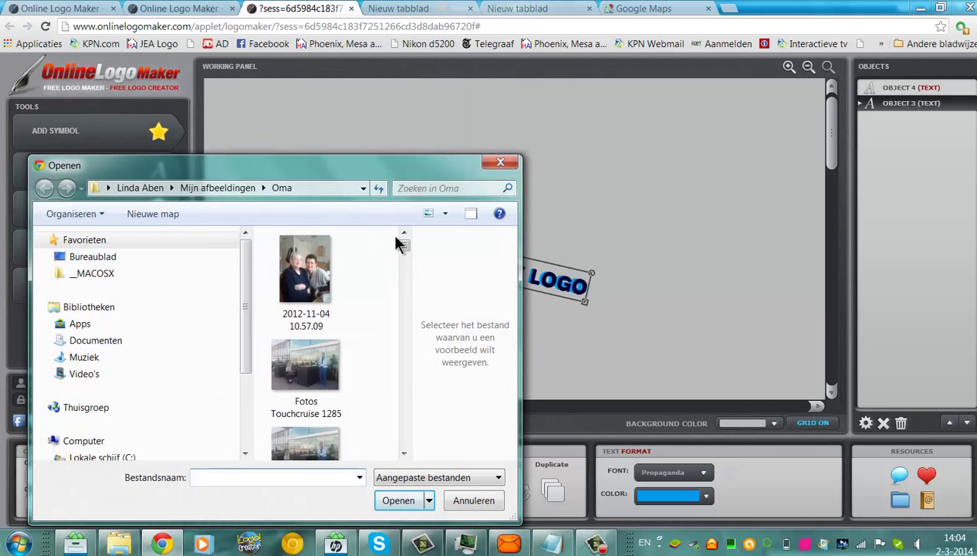
left_click_drag(404, 245, 405, 424)
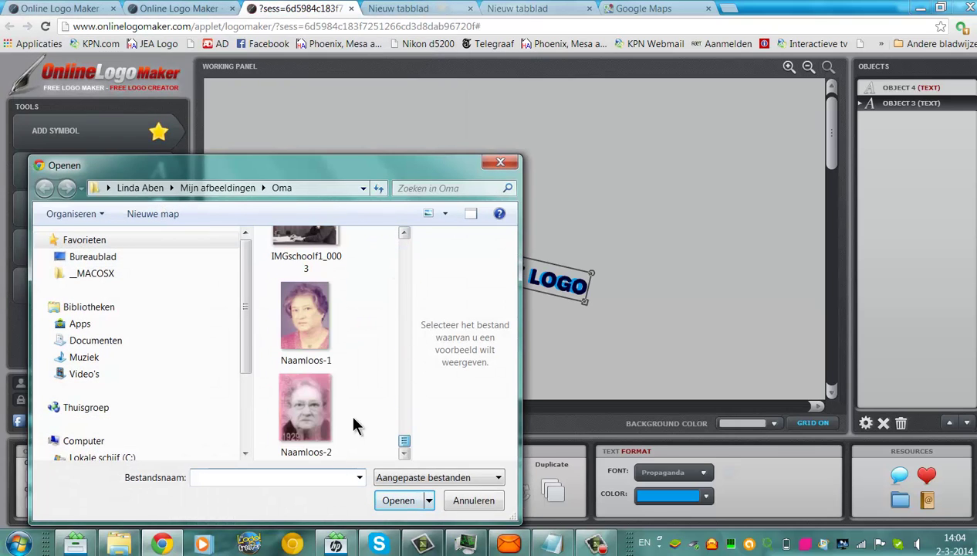
left_click(501, 162)
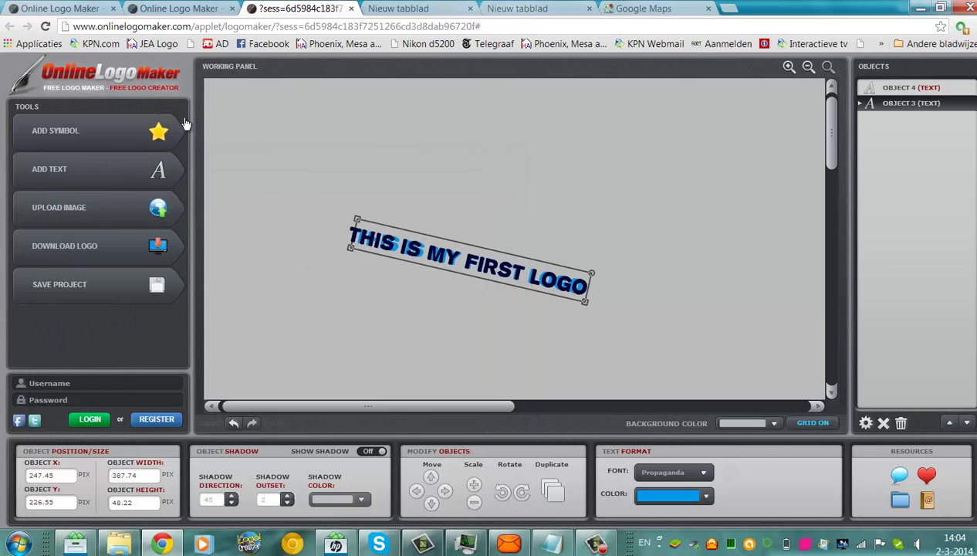
Step: Add the playing-cards symbol from the Hobbies / Games category to the logo
left_click(83, 133)
left_click(84, 132)
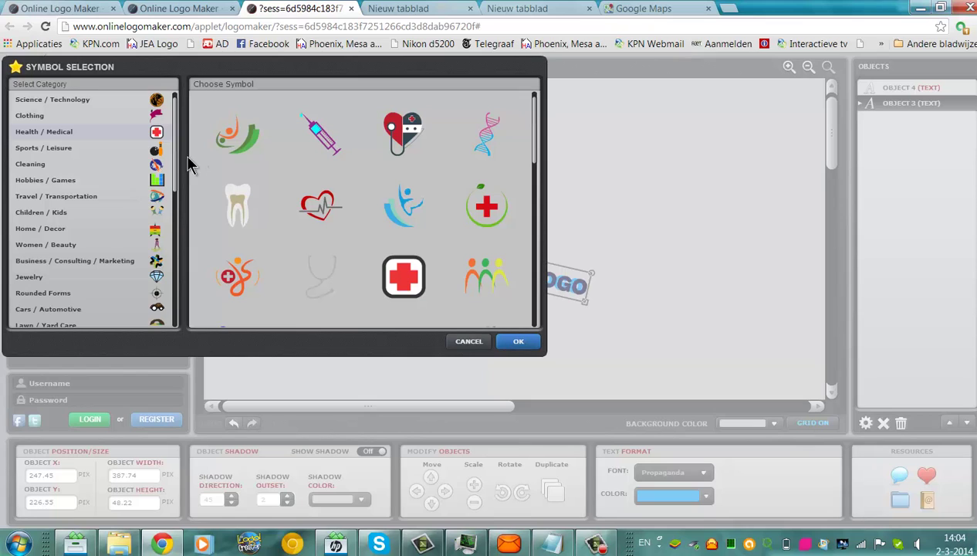
left_click(61, 182)
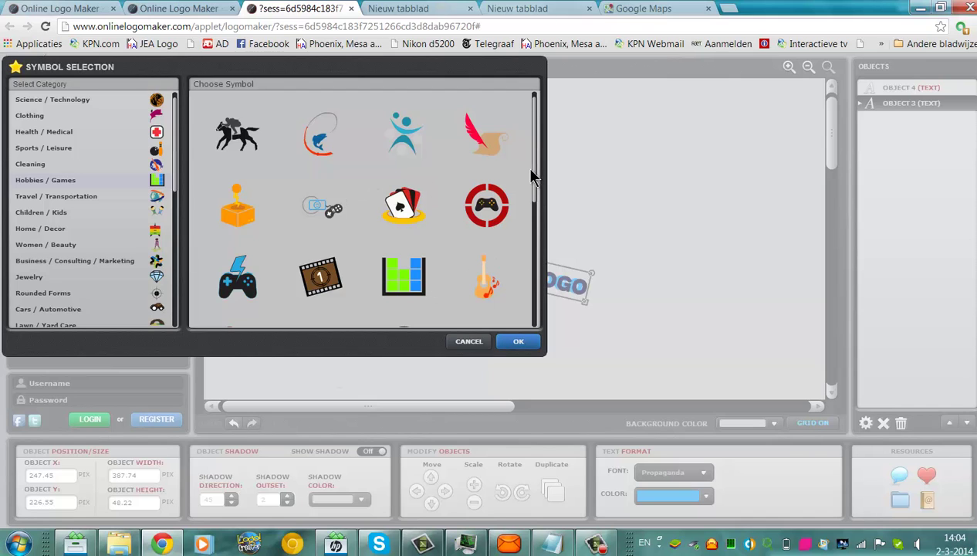
left_click_drag(536, 213, 543, 300)
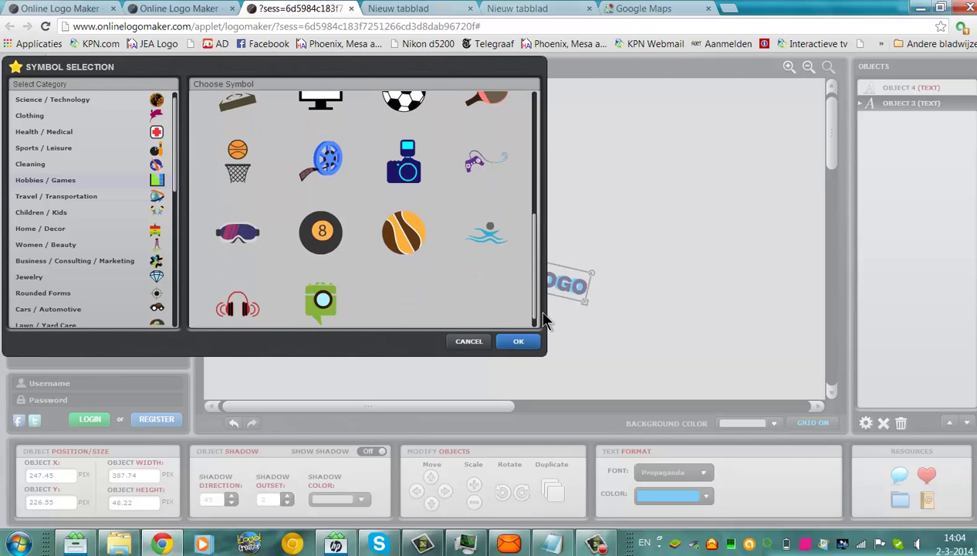
left_click_drag(543, 299, 550, 166)
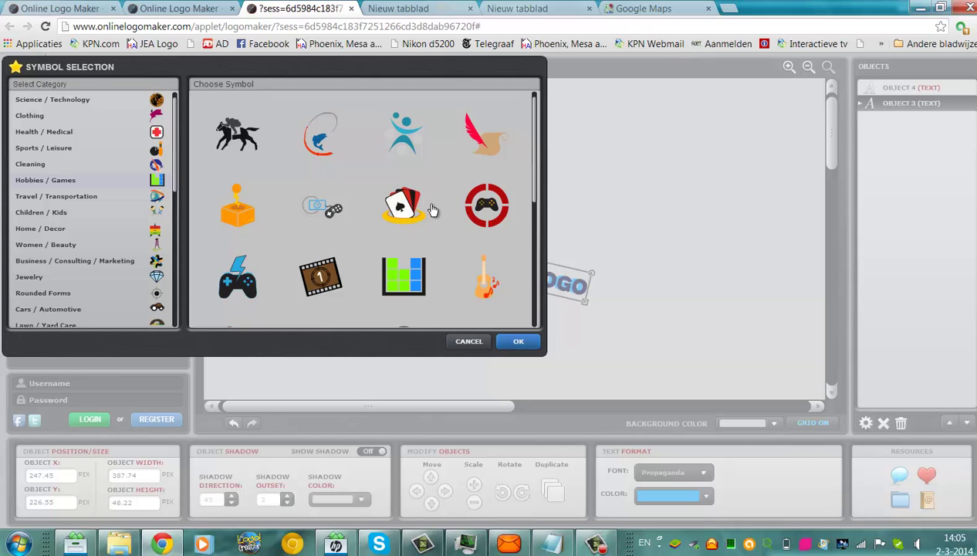
left_click(403, 203)
left_click(518, 340)
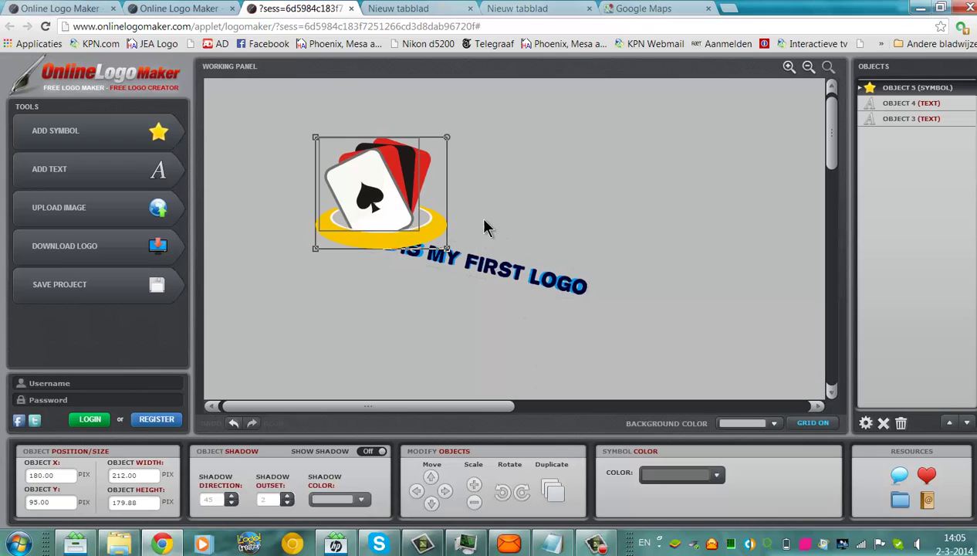
Step: Shrink the cards symbol several steps and centre it just above the text
left_click_drag(416, 213, 529, 200)
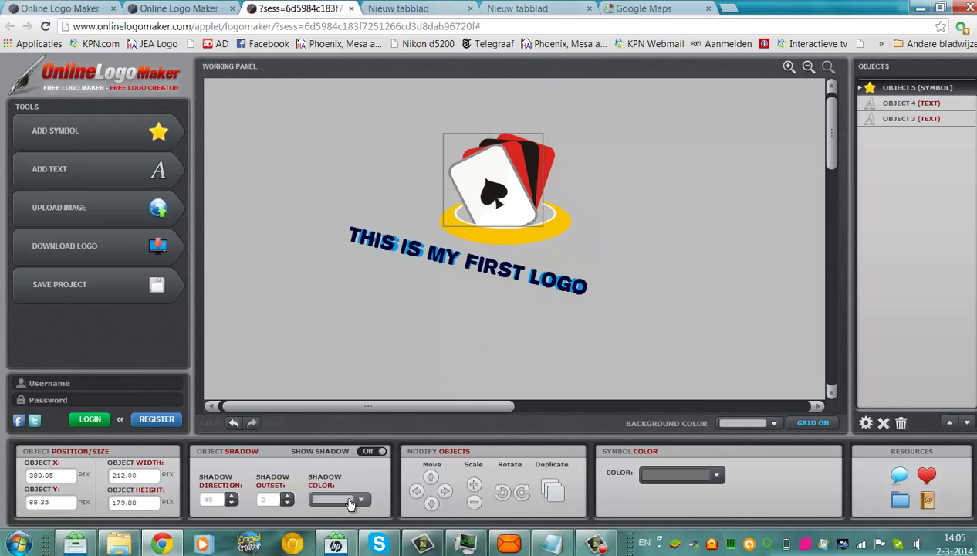
left_click(474, 504)
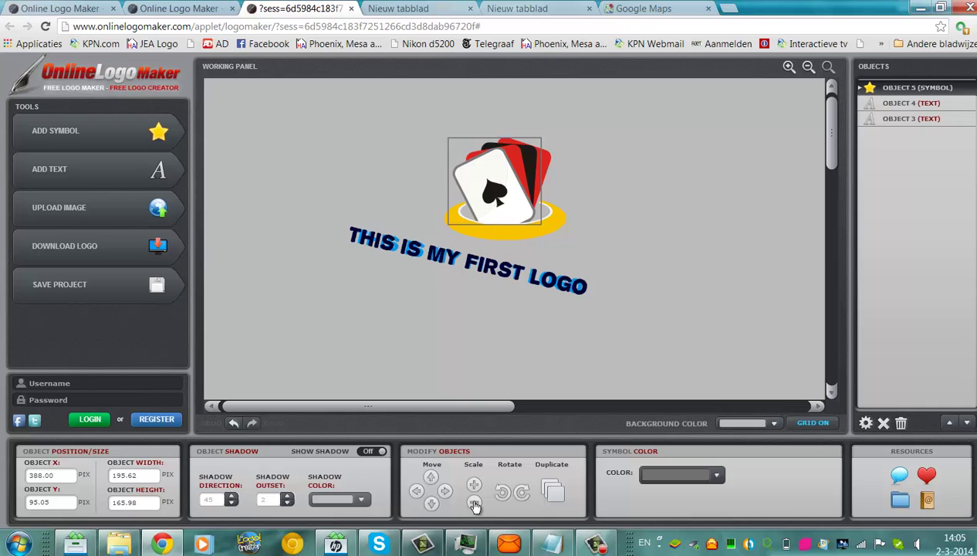
left_click(474, 503)
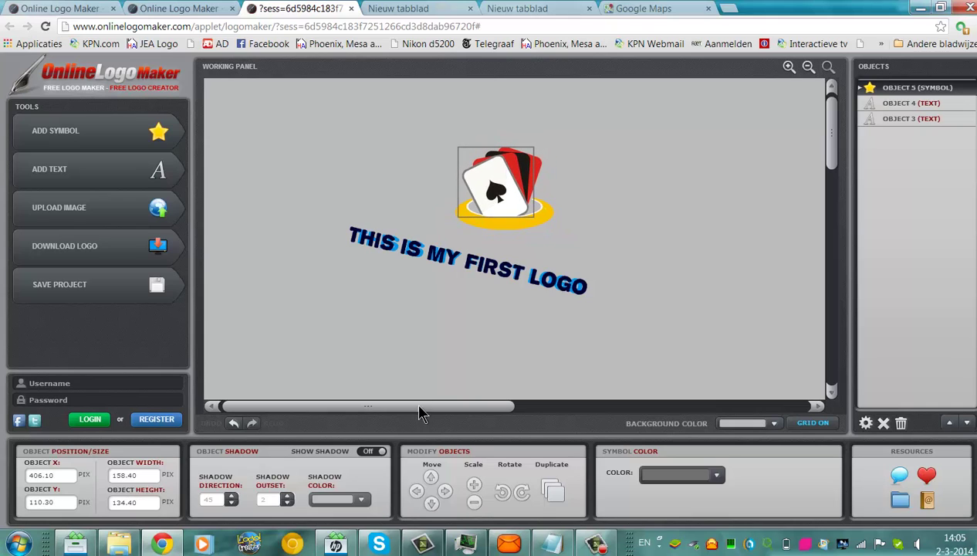
left_click(475, 503)
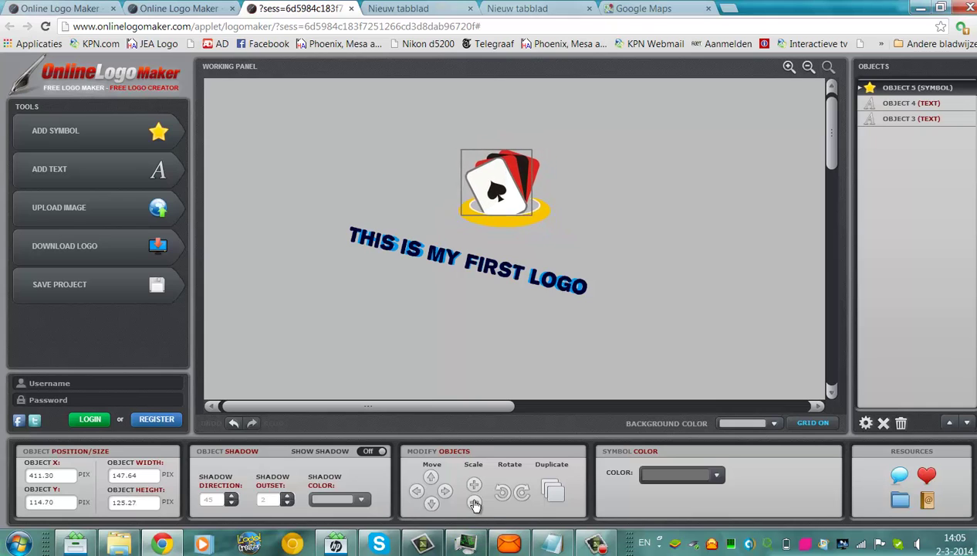
left_click(475, 504)
left_click(501, 197)
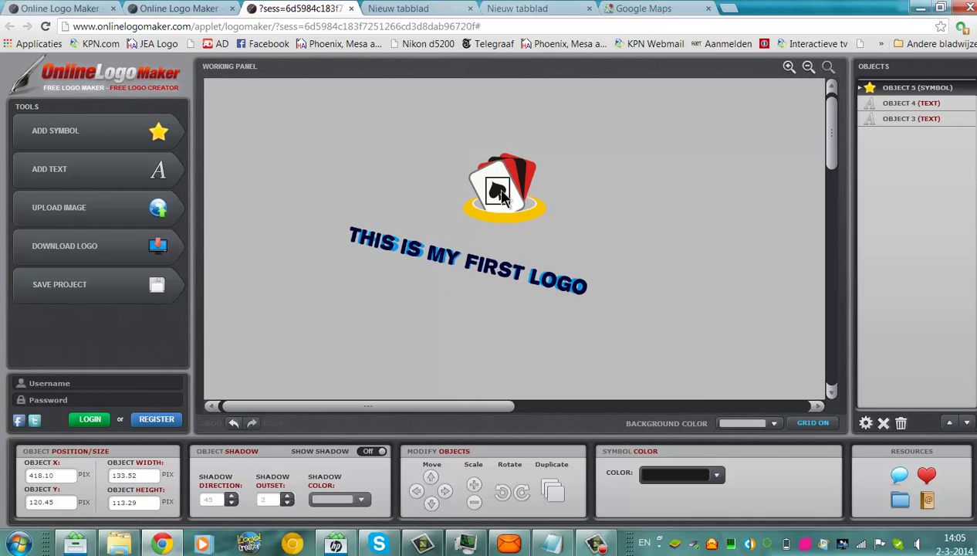
left_click_drag(500, 196, 470, 215)
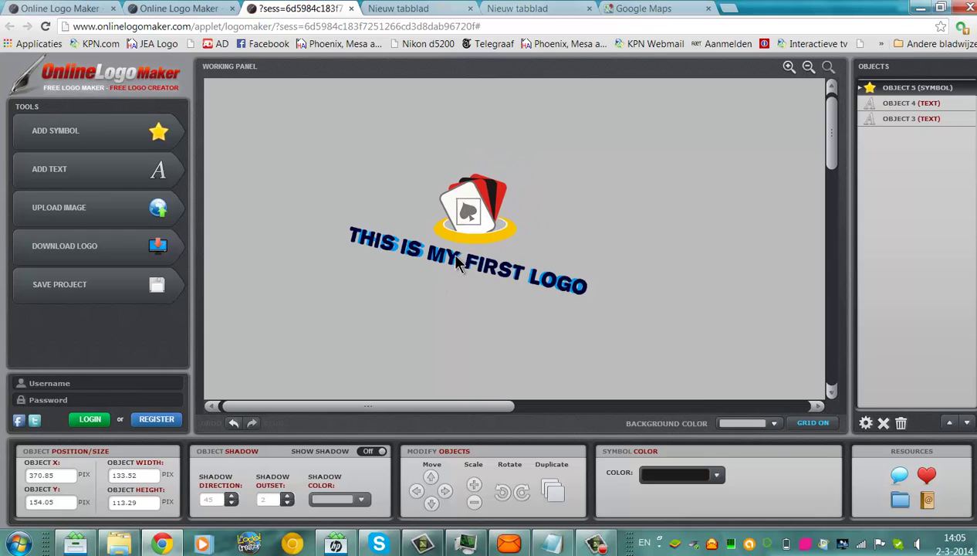
Step: Realign the navy text over the blue text and fine-tune the symbol's height
left_click(457, 258)
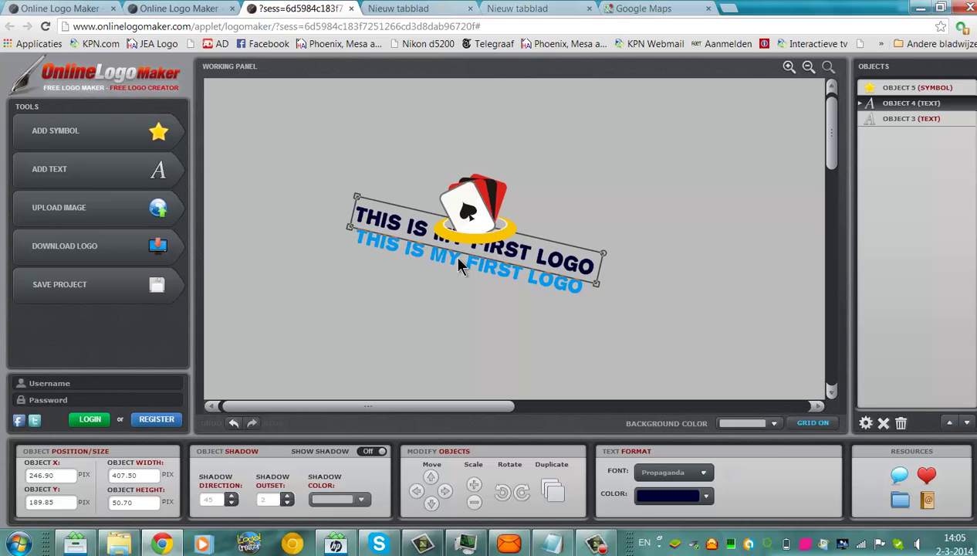
left_click_drag(459, 259, 457, 259)
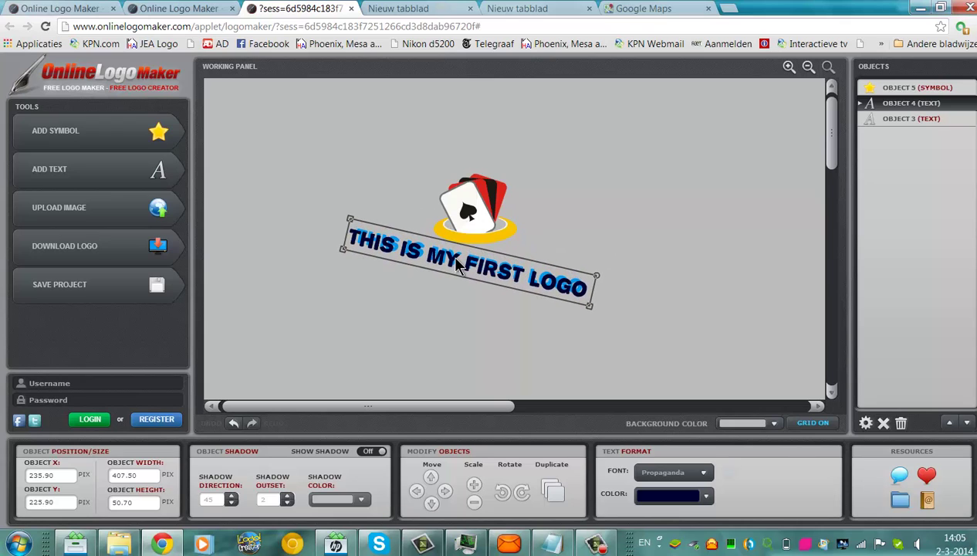
left_click(467, 207)
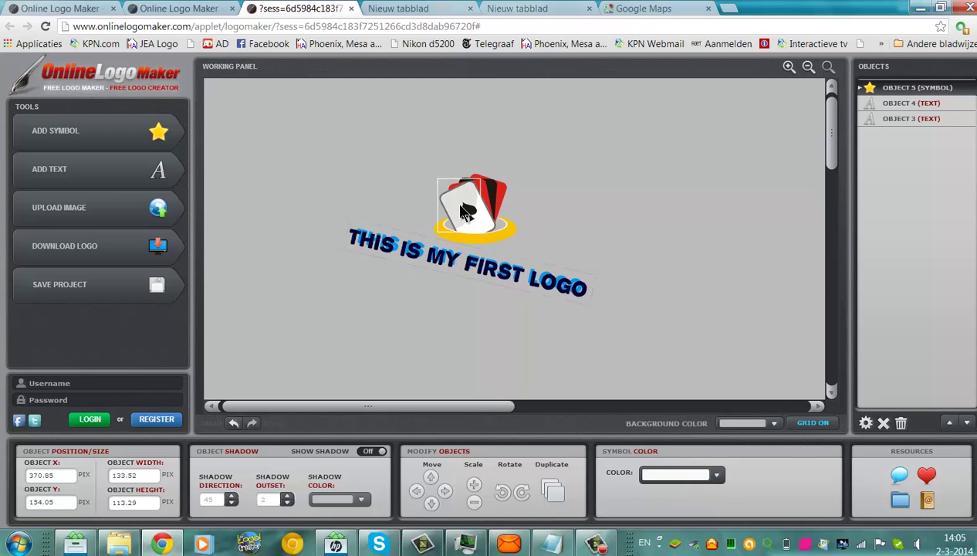
left_click(431, 476)
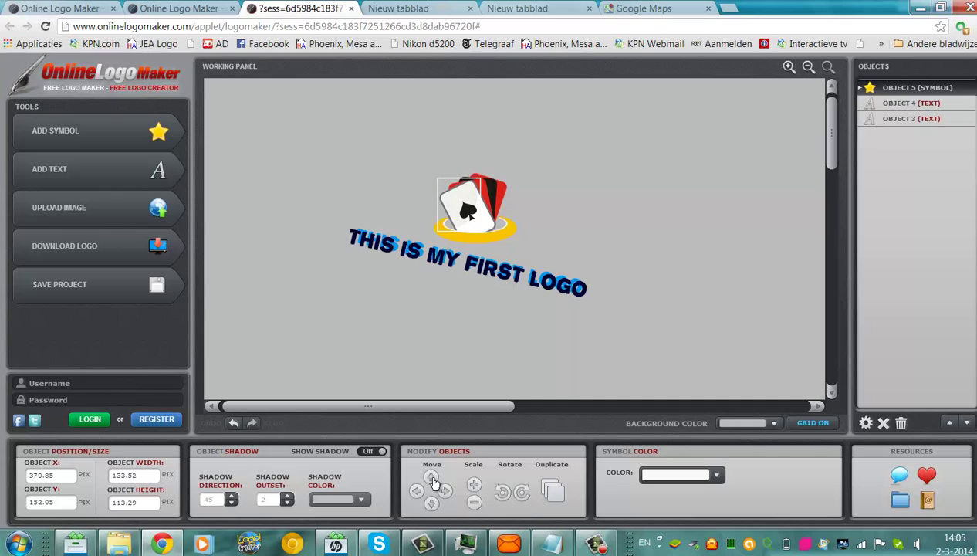
left_click(431, 476)
left_click(431, 503)
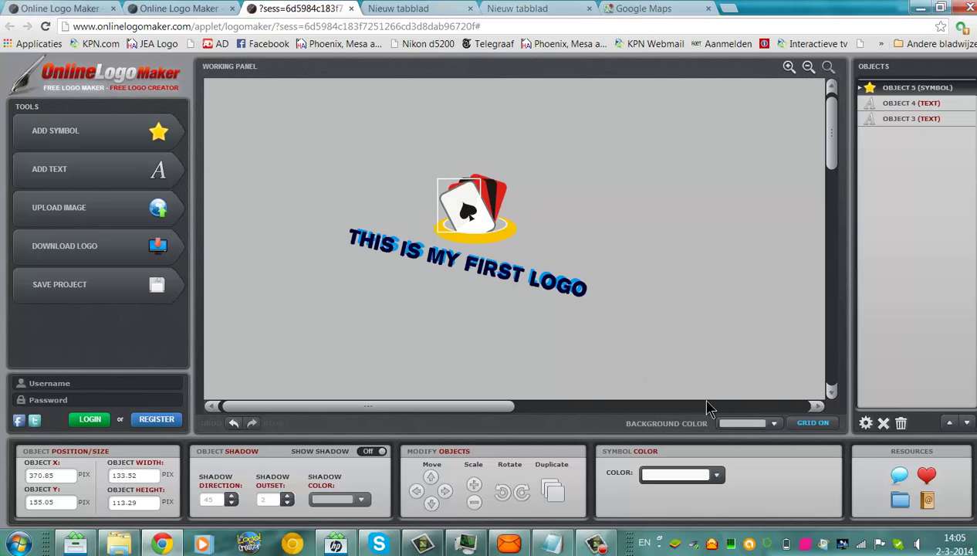
Step: Turn the canvas background cyan (00CCFF) after briefly toggling the grid
left_click(807, 424)
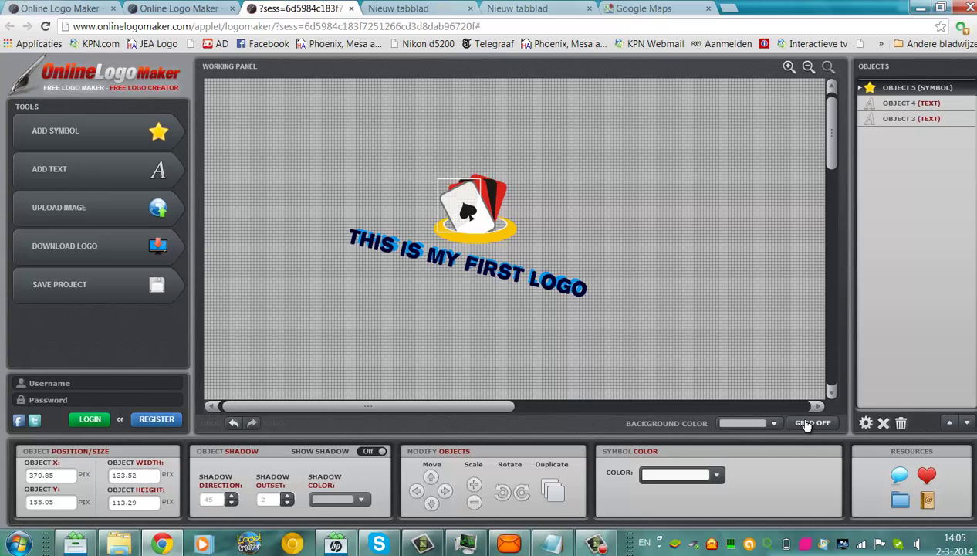
left_click(806, 424)
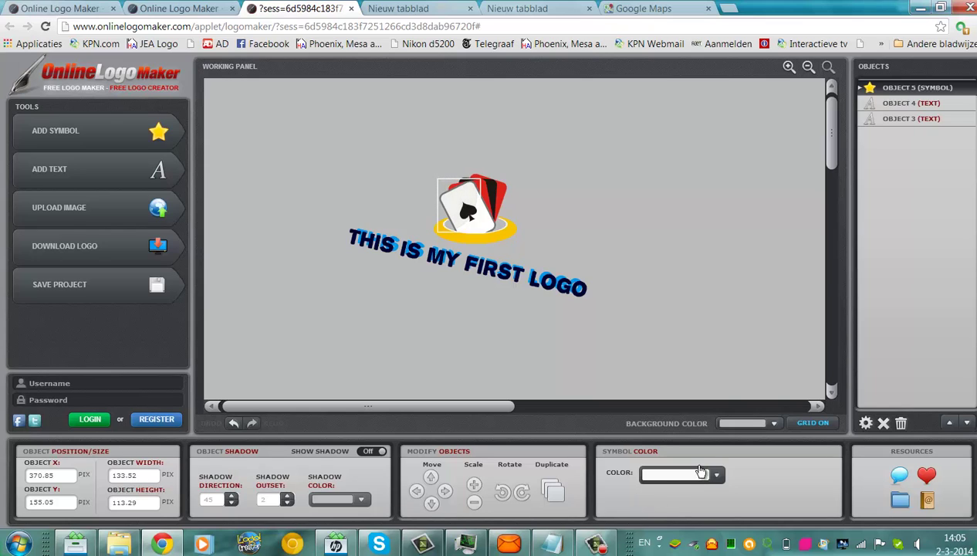
left_click(748, 423)
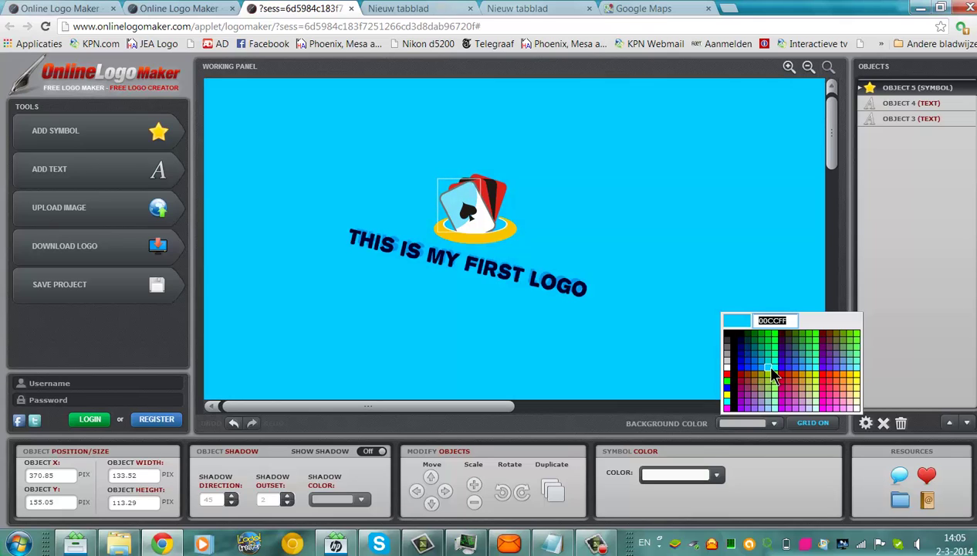
left_click(772, 368)
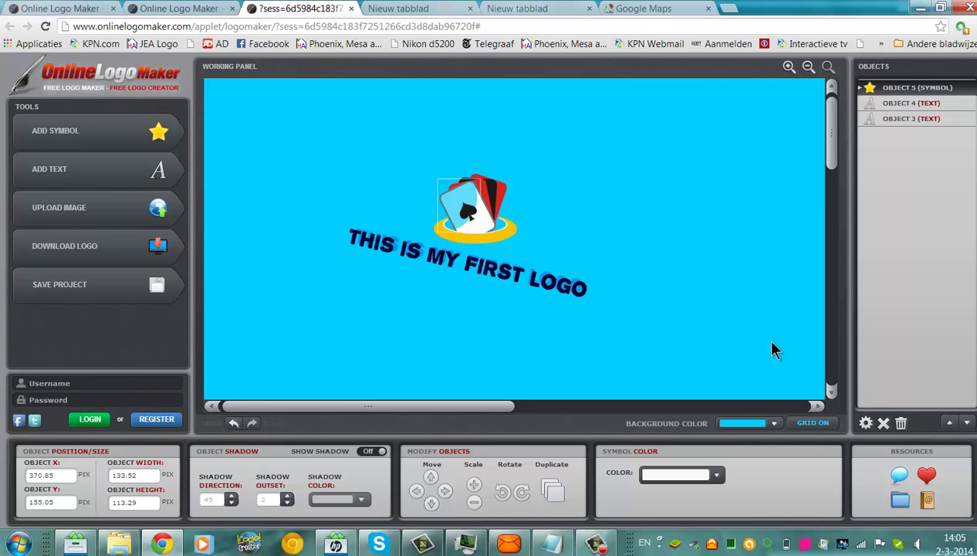
left_click(474, 241)
Step: Move the playing-cards symbol down onto the middle of the text around MY
right_click(471, 236)
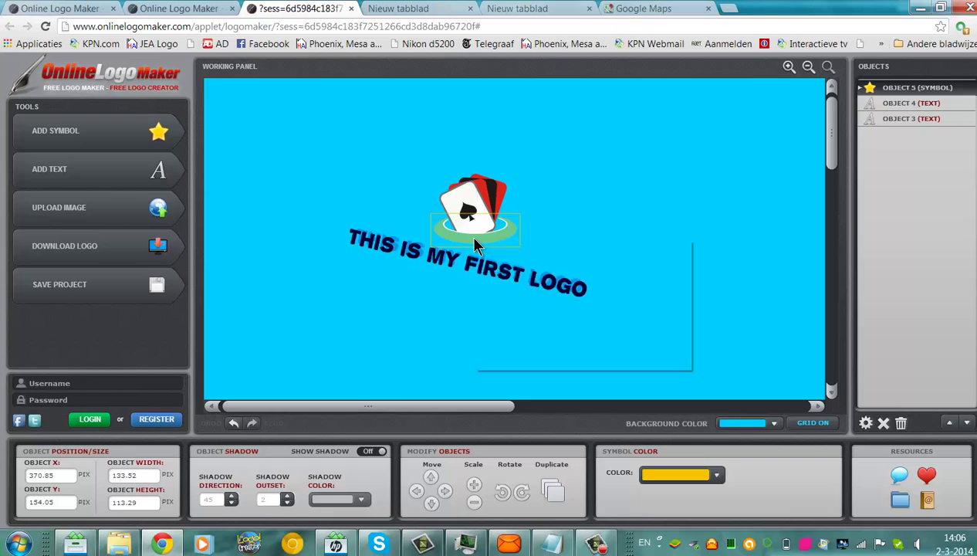
left_click(454, 231)
left_click_drag(454, 231, 455, 232)
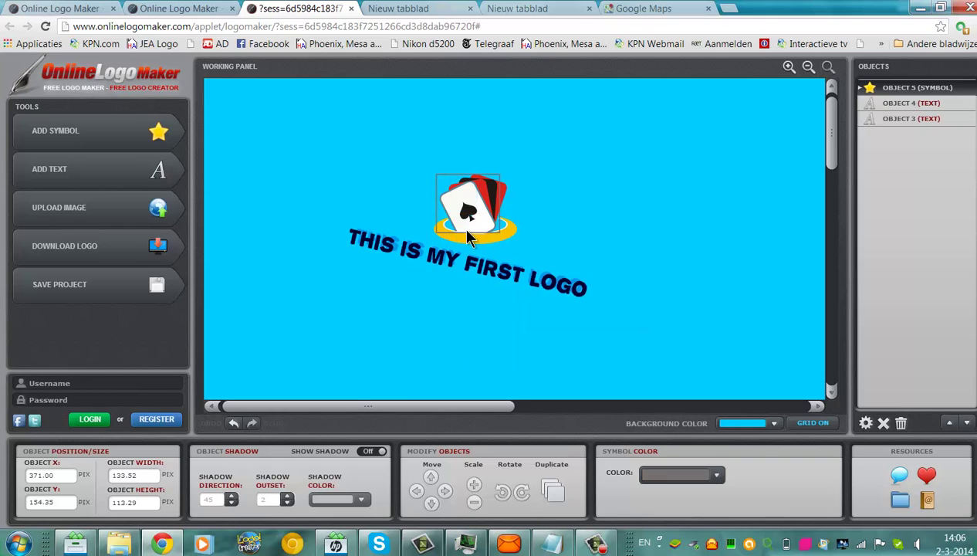
mouse_move(486, 267)
left_mouse_down()
mouse_move(474, 327)
mouse_move(440, 325)
left_mouse_up()
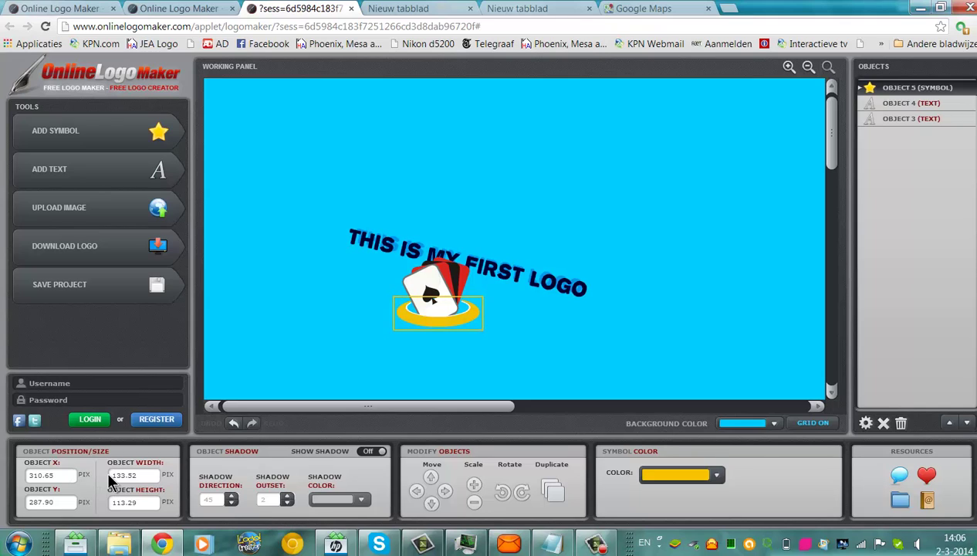
left_click(73, 474)
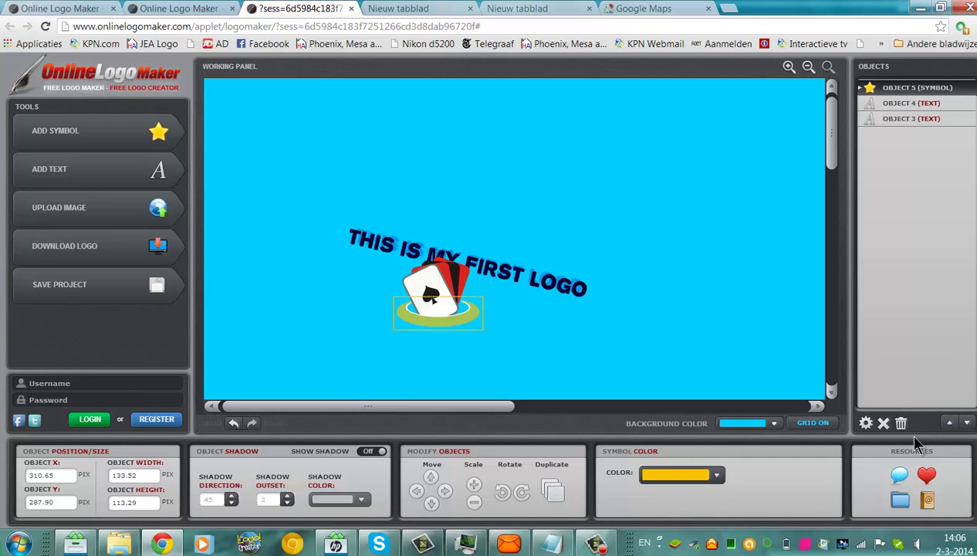
Step: Open the site's share page in a new tab, then close it to return to the editor
left_click(929, 478)
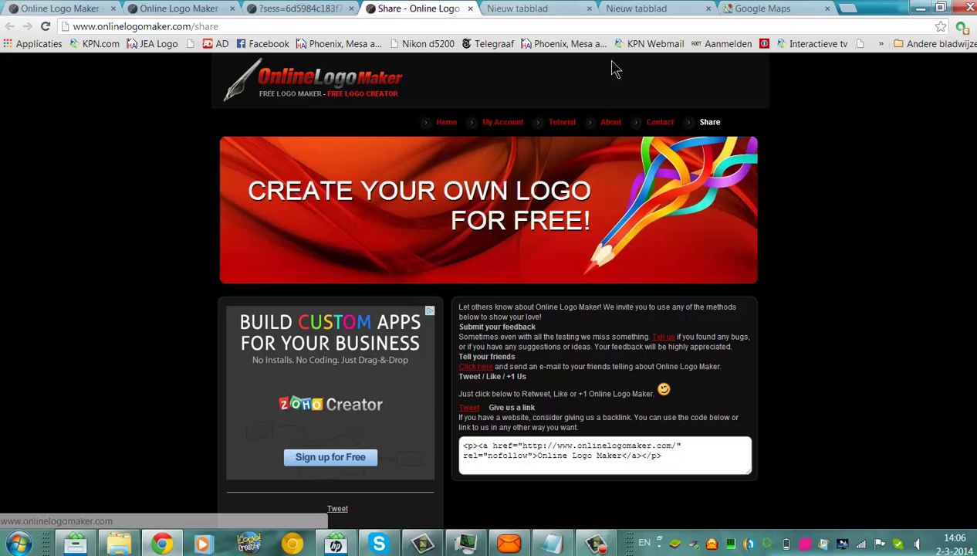
left_click(471, 8)
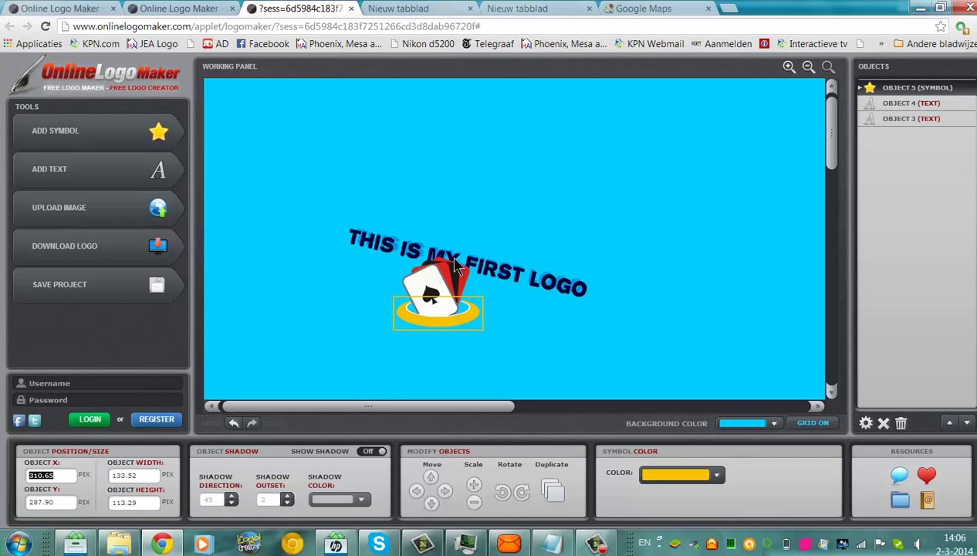
Step: Drag the card symbol above the slanted text, briefly opening and closing Flash Settings
mouse_move(425, 267)
left_mouse_down()
mouse_move(504, 222)
mouse_move(450, 222)
left_mouse_up()
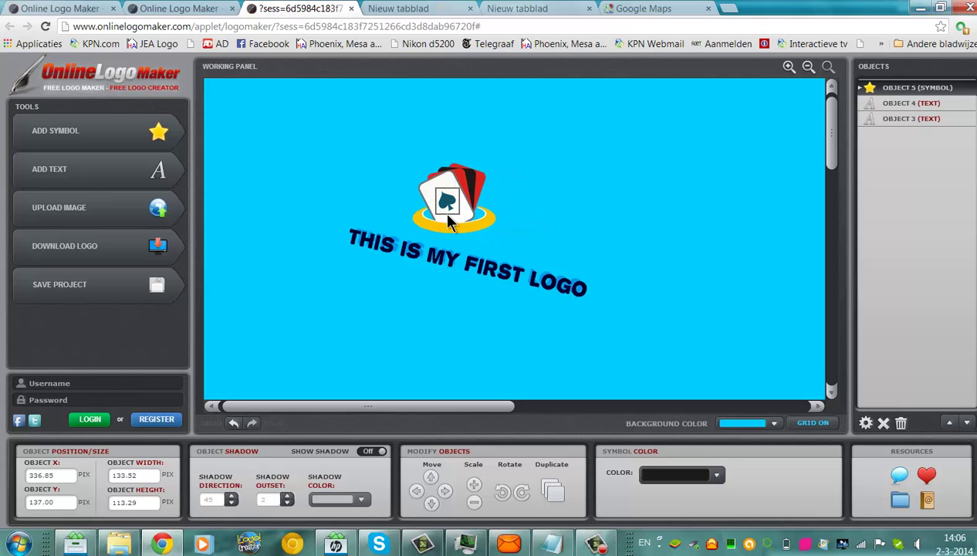
right_click(450, 222)
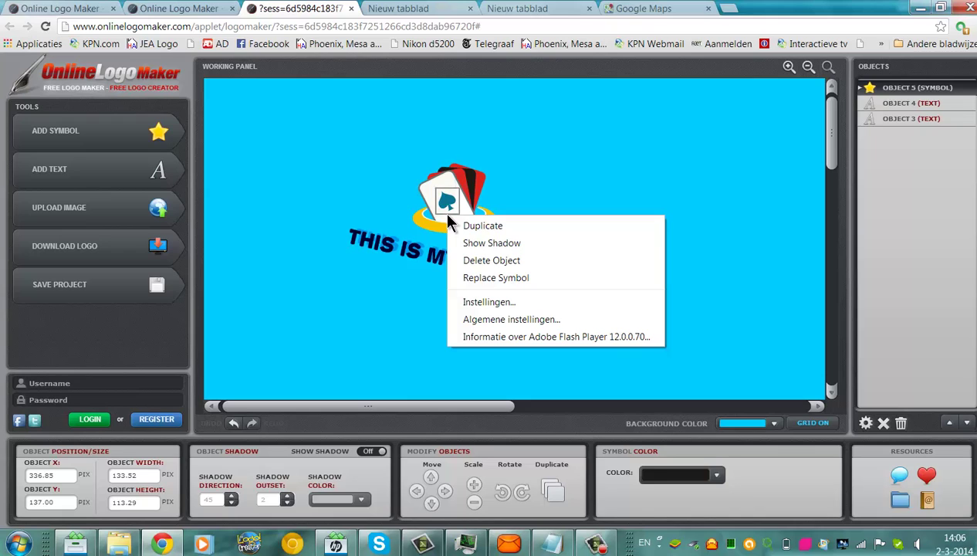
left_click(477, 302)
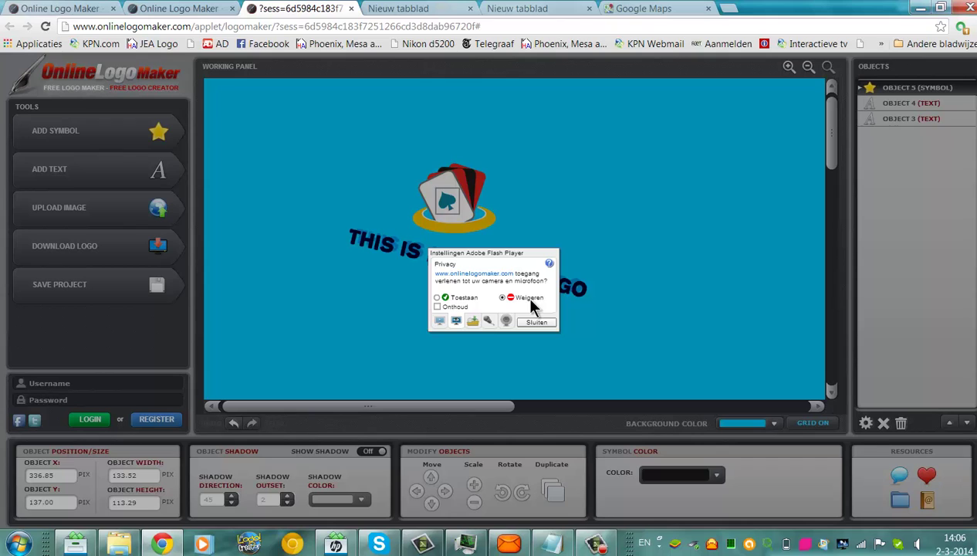
left_click(533, 321)
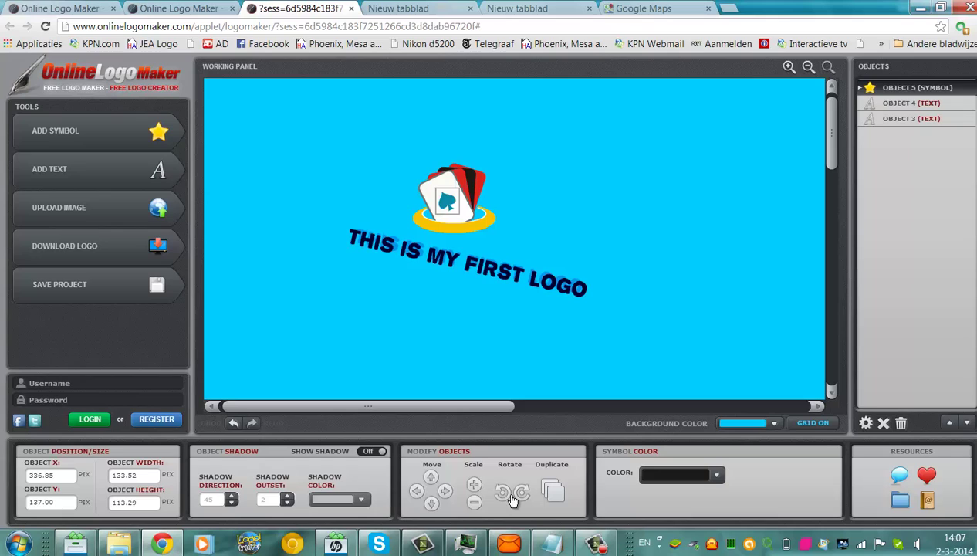
Step: Nudge the card symbol one step right and one step down, then select the logo text
left_click(445, 493)
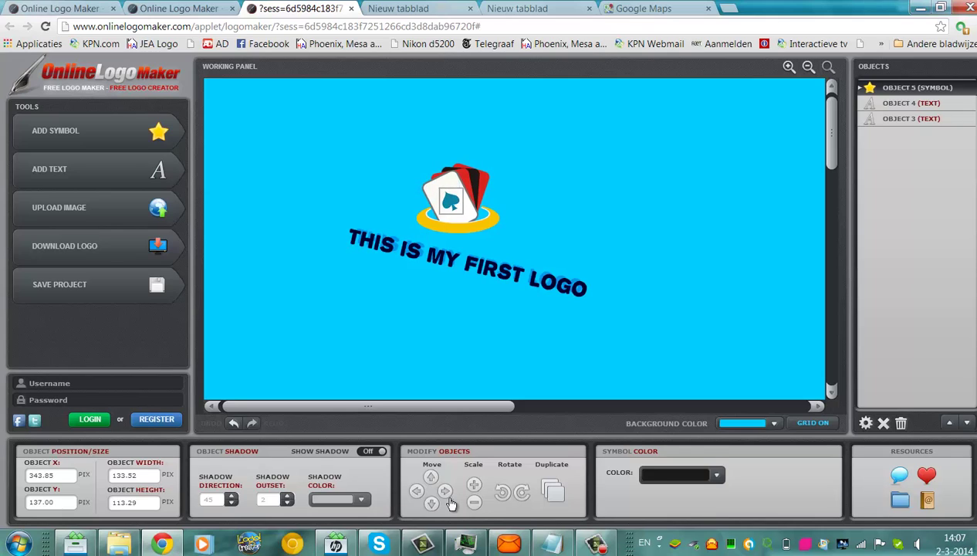
left_click(432, 504)
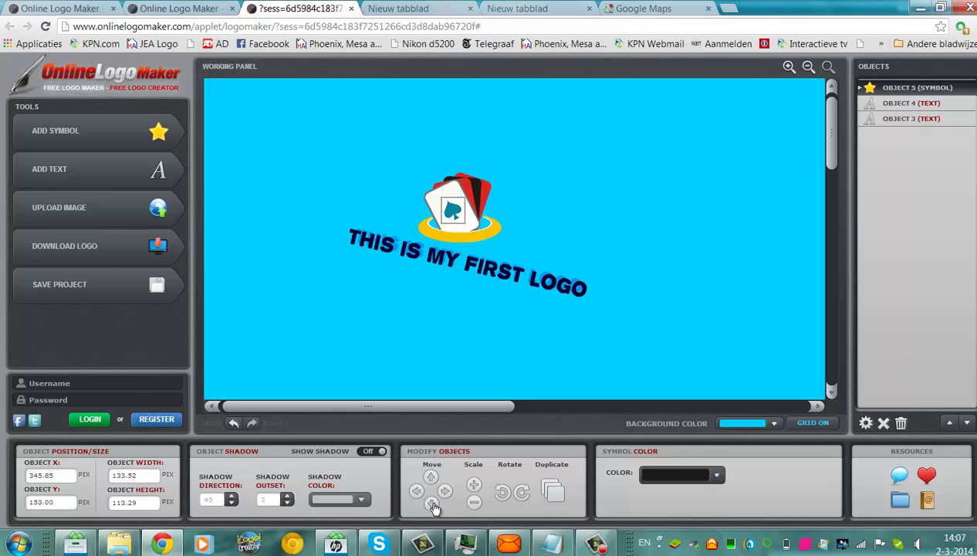
left_click(429, 262)
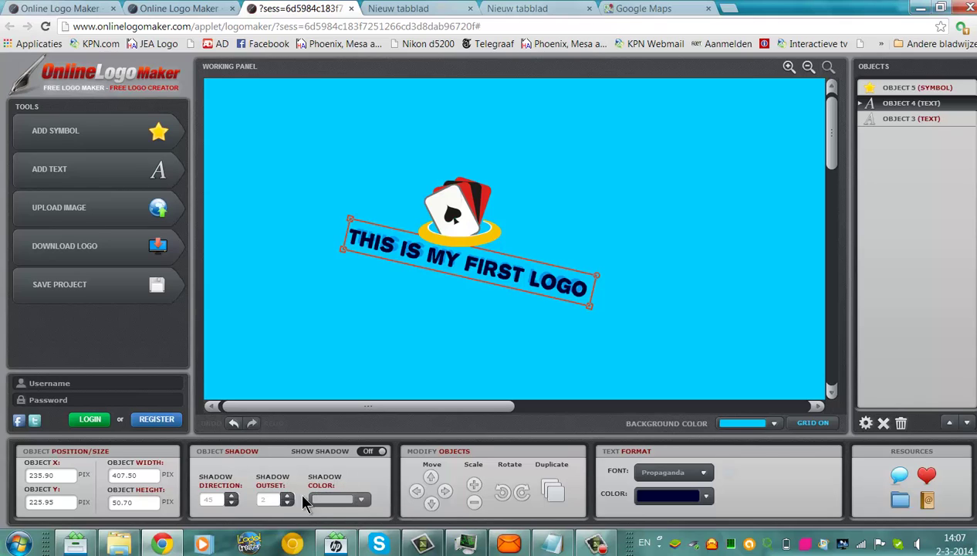
Step: Give the logo text a blue drop shadow and move it near the canvas top
left_click(380, 454)
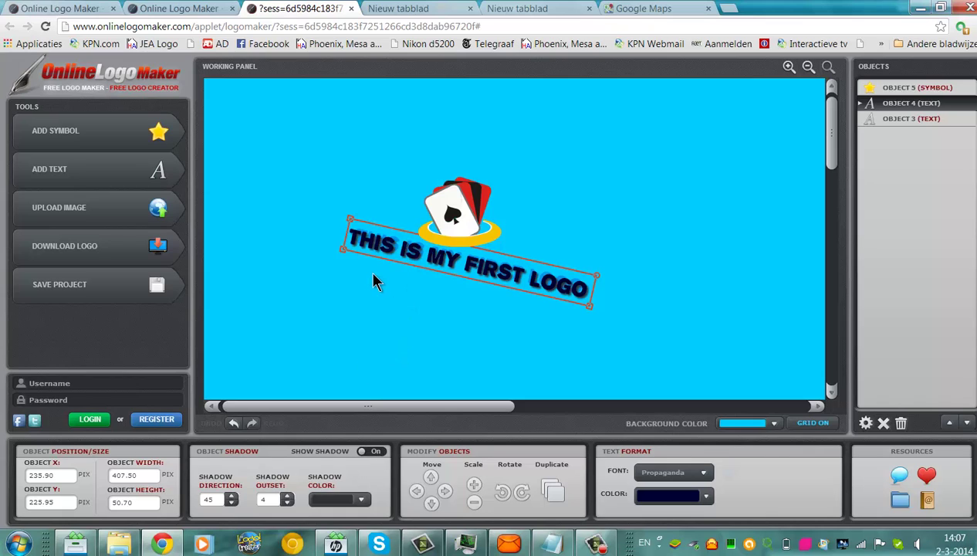
left_click_drag(369, 245, 396, 112)
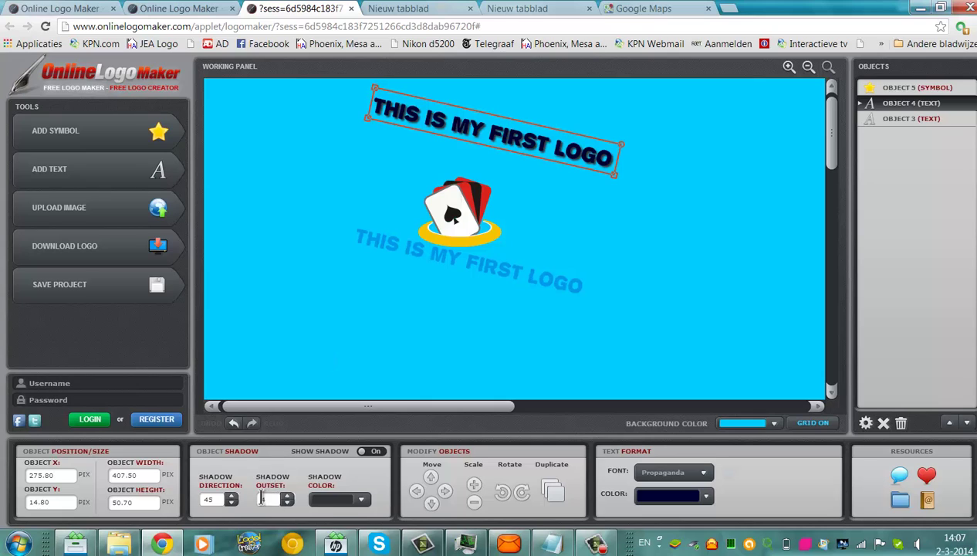
left_click(330, 502)
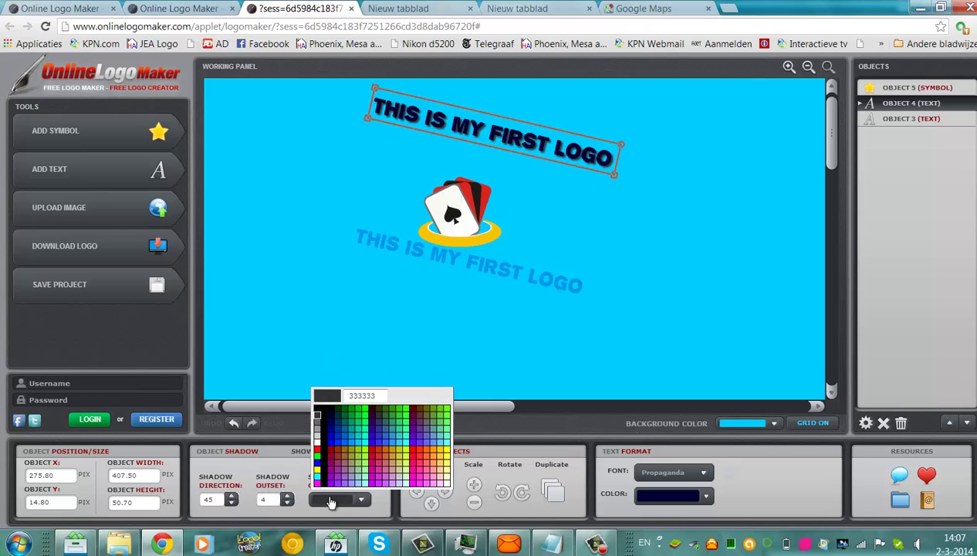
left_click(346, 446)
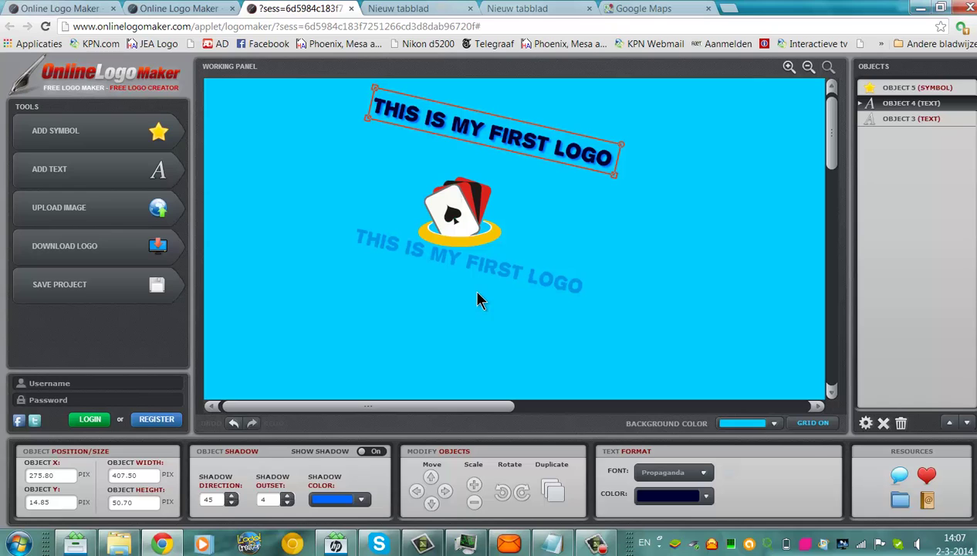
Step: Delete the lighter text duplicate and drag the text down over the card symbol
left_click(498, 281)
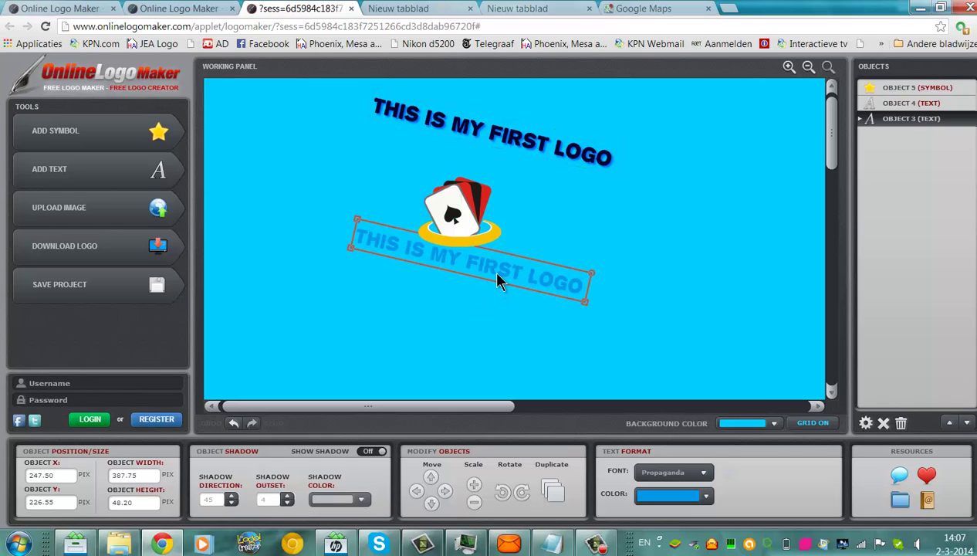
key("Delete")
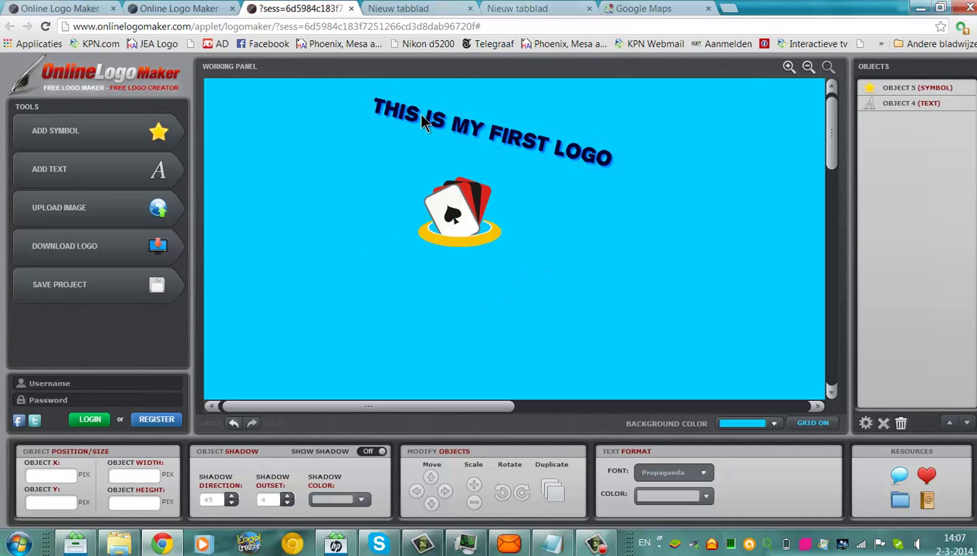
mouse_move(423, 124)
left_mouse_down()
mouse_move(415, 162)
mouse_move(415, 152)
left_mouse_up()
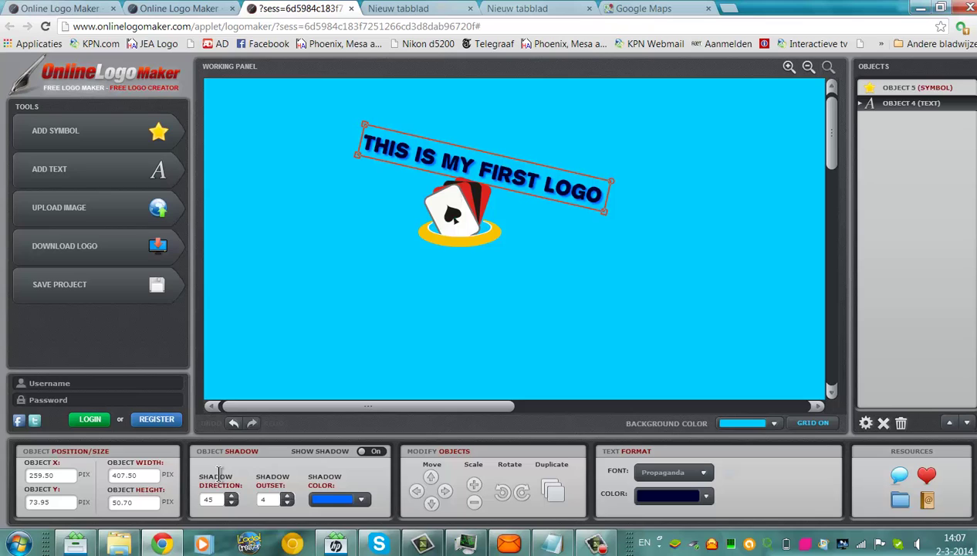
Step: Give the card symbol a drop shadow and move it up-right above the text's right end
left_click(456, 219)
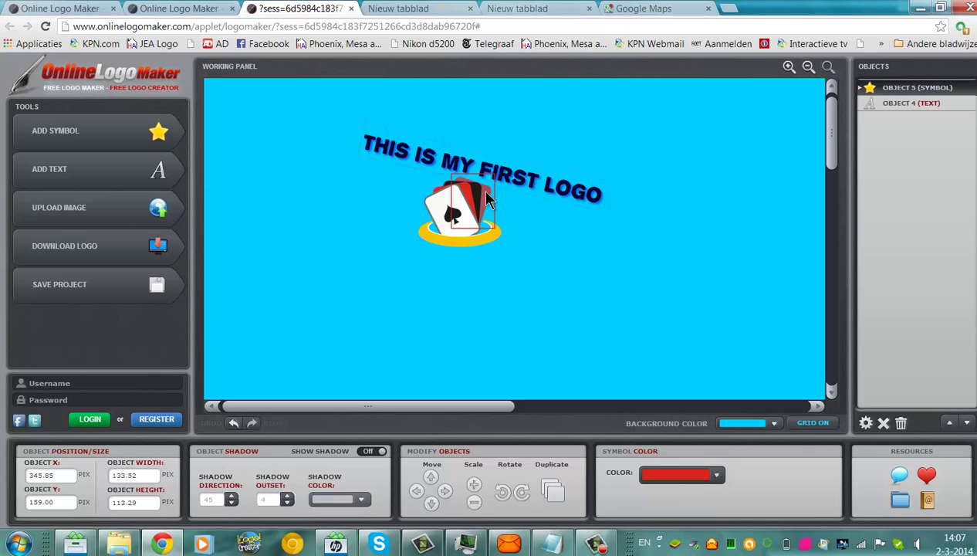
left_click(478, 235)
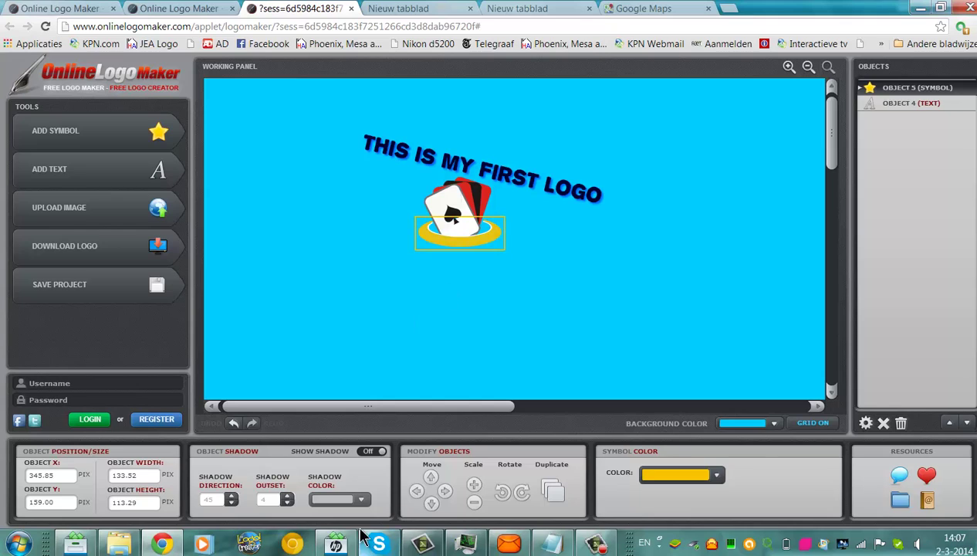
left_click(368, 450)
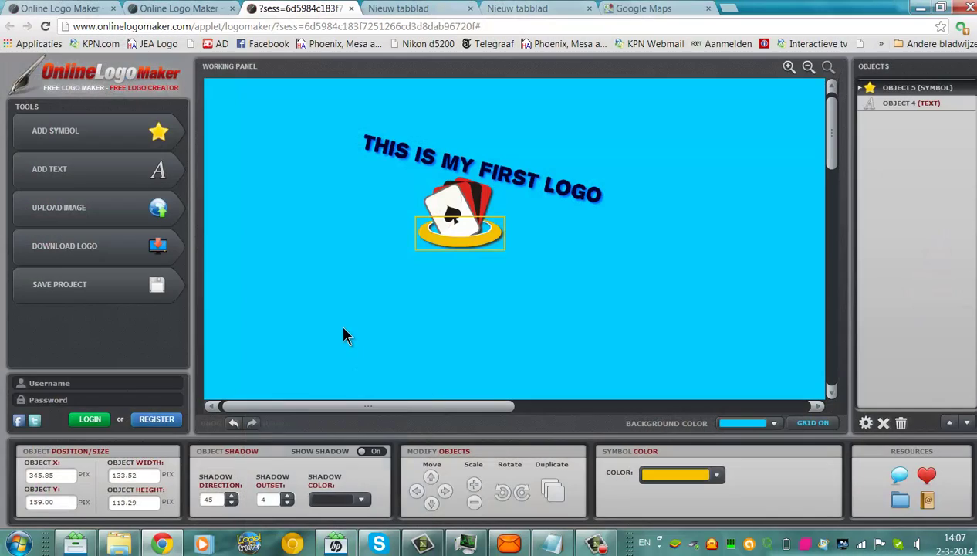
left_click_drag(453, 233, 561, 176)
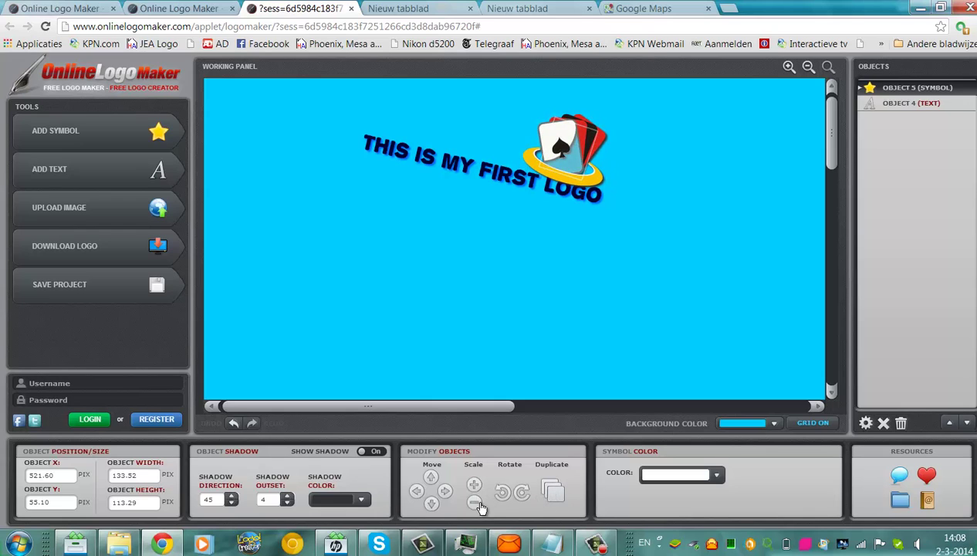
left_click(444, 493)
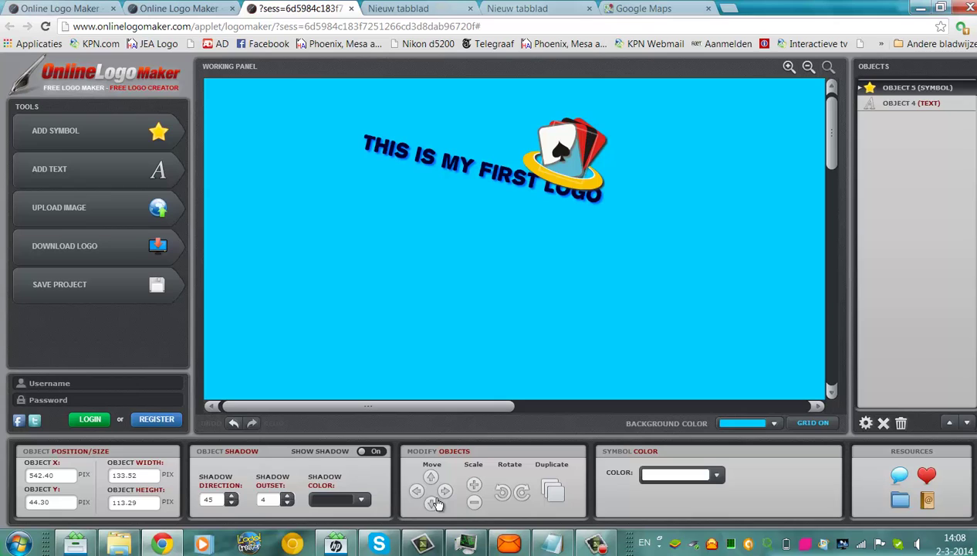
left_click(431, 476)
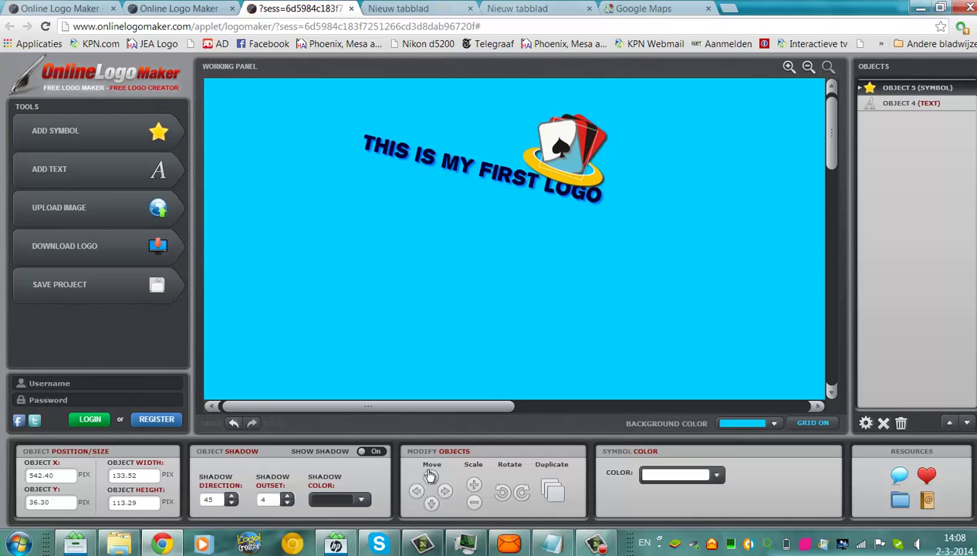
Step: Try dark blue as the symbol colour, then set it back to white
left_click(678, 473)
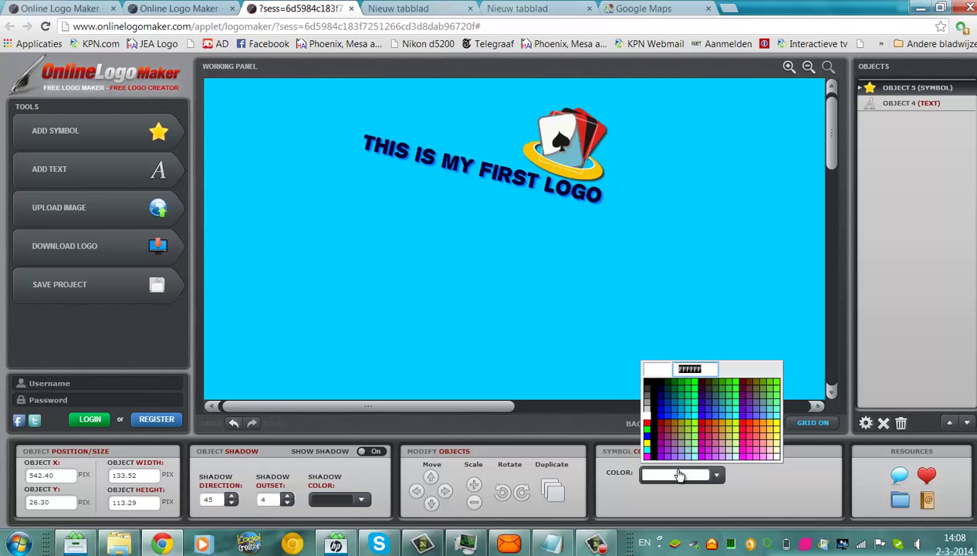
left_click(669, 413)
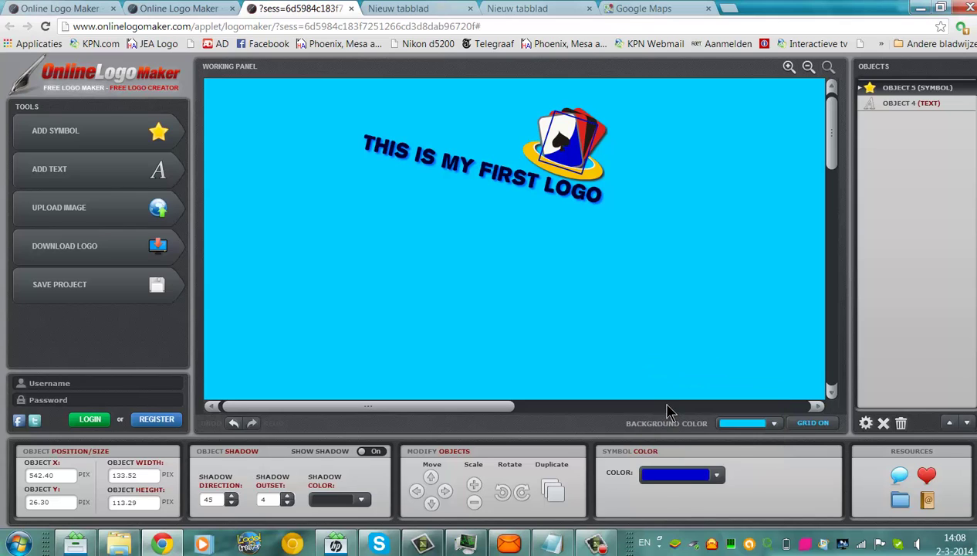
left_click(675, 479)
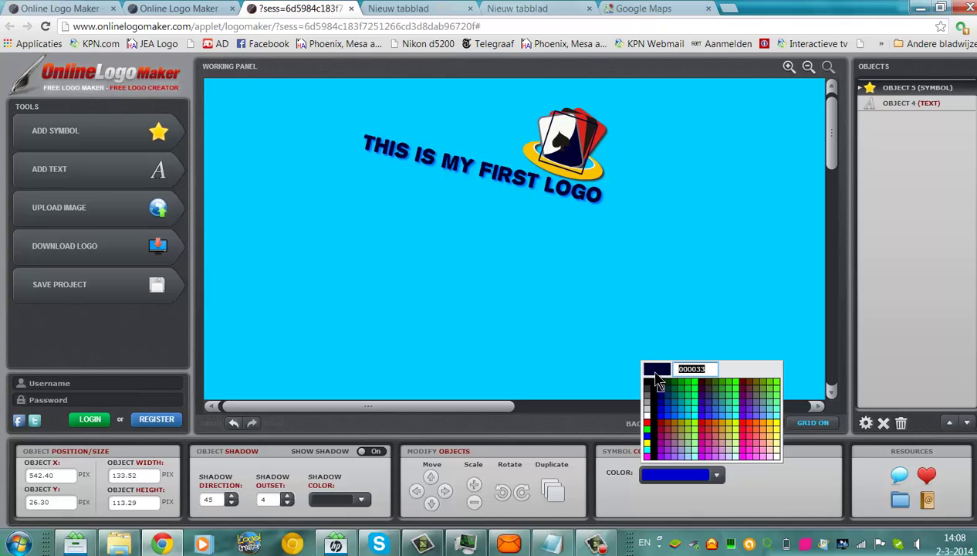
left_click(648, 420)
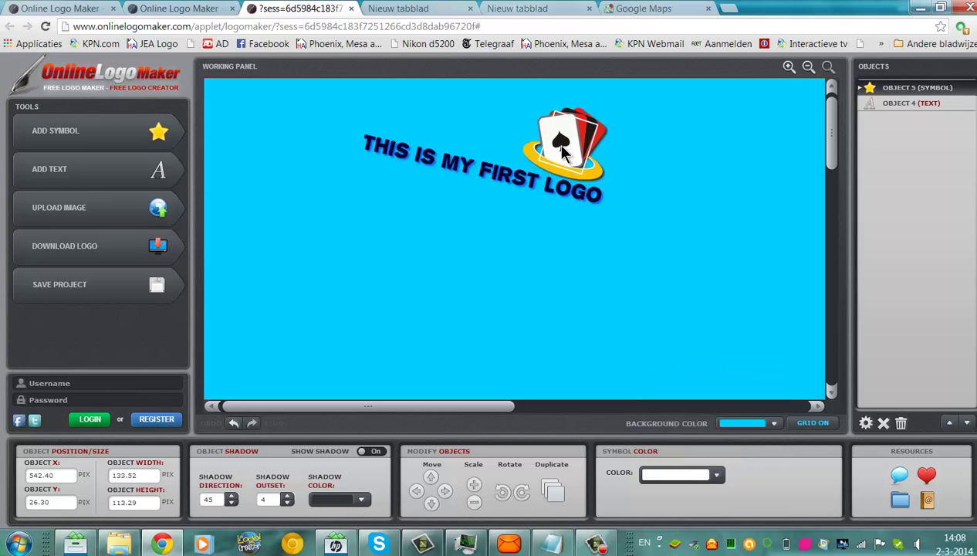
left_click(72, 134)
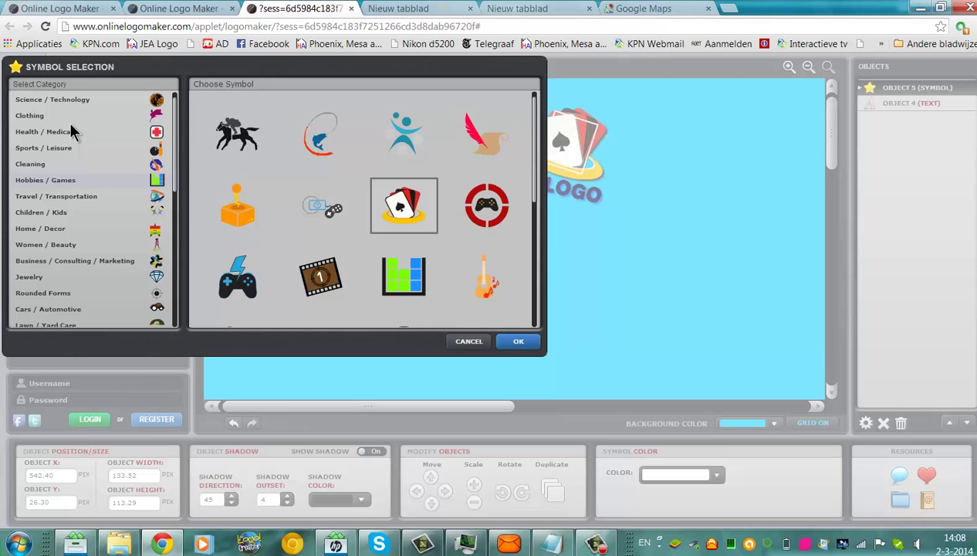
left_click(522, 341)
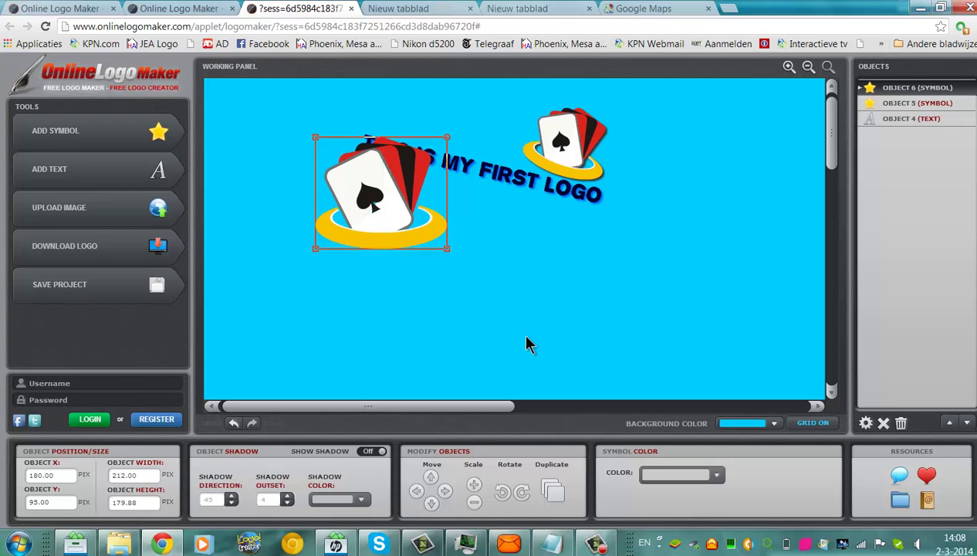
left_click_drag(445, 225, 408, 231)
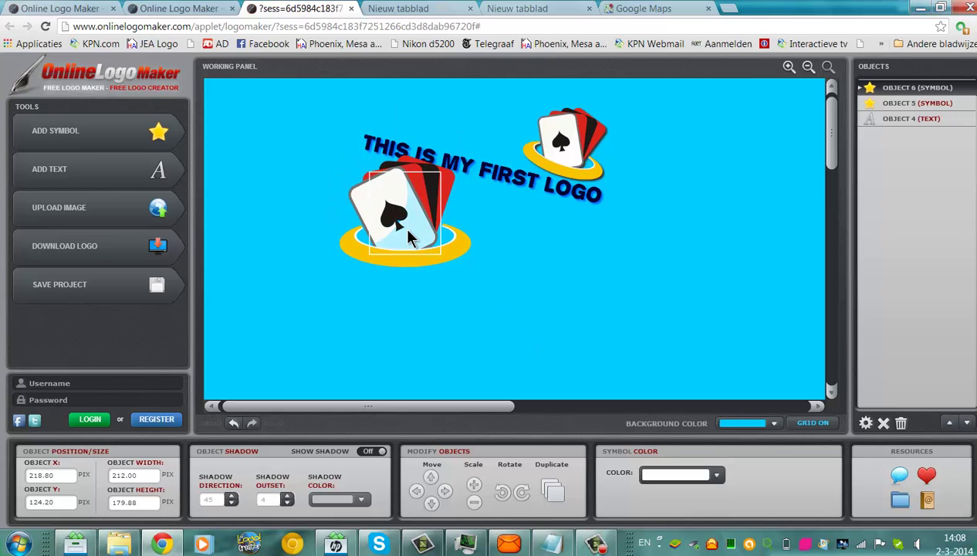
key("Delete")
left_click(541, 129)
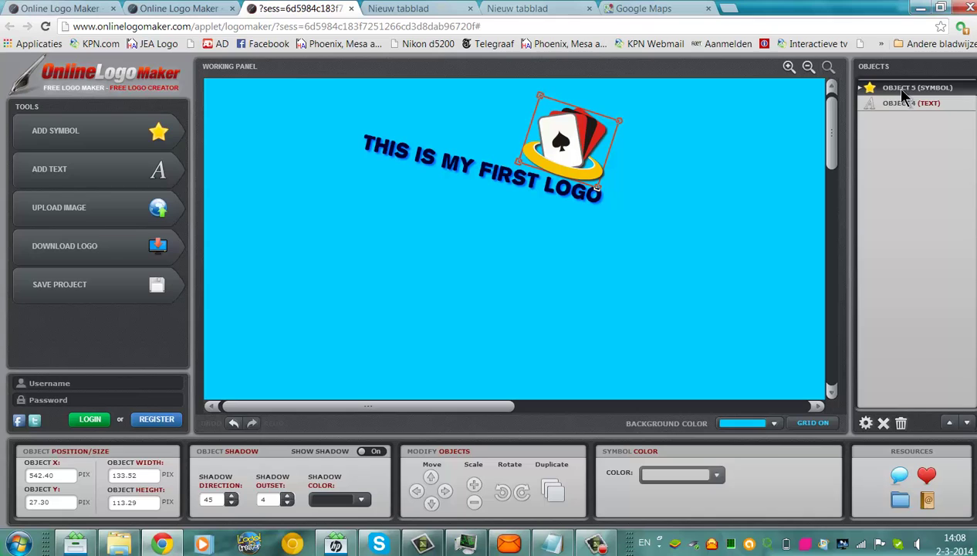
Step: Move the card symbol onto the text, bring the text forward, then delete the symbol
left_click_drag(595, 144, 579, 207)
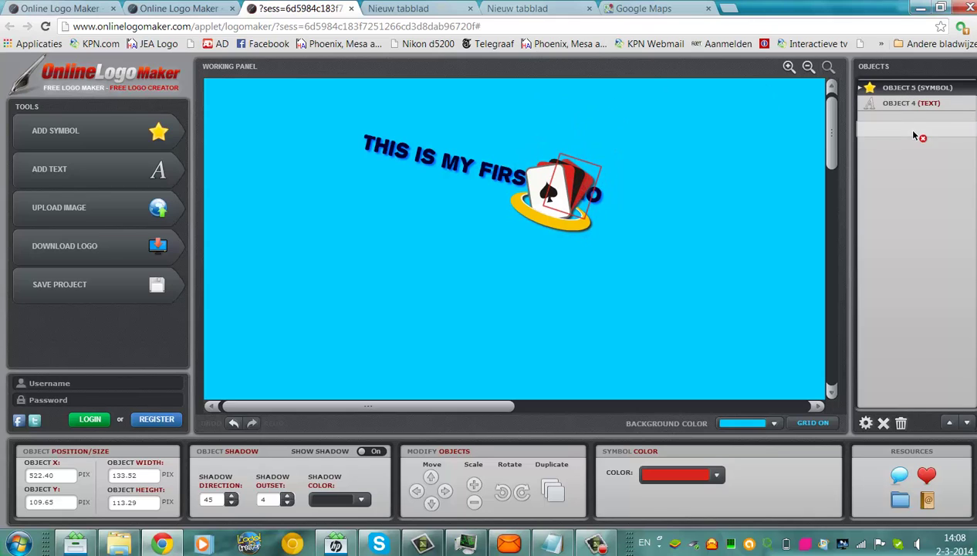
left_click(951, 423)
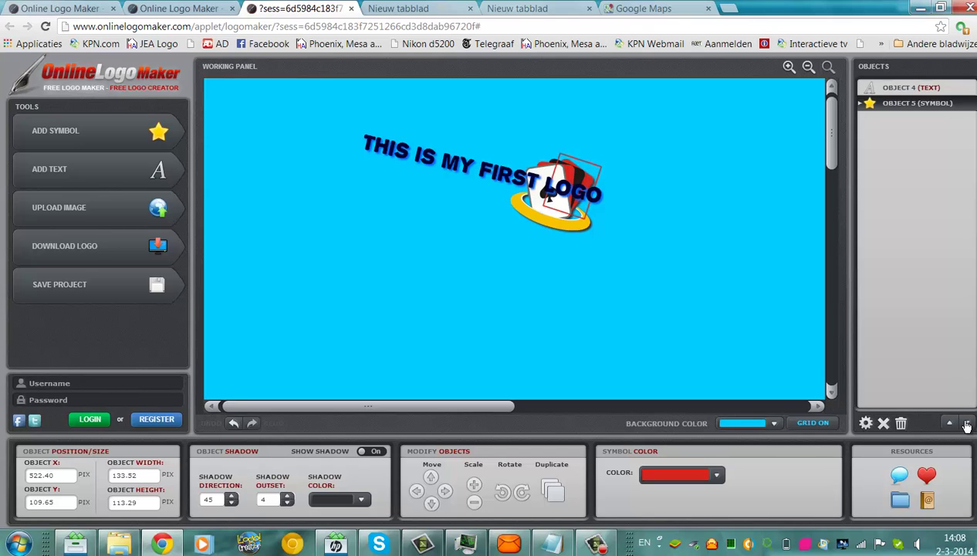
left_click(550, 205)
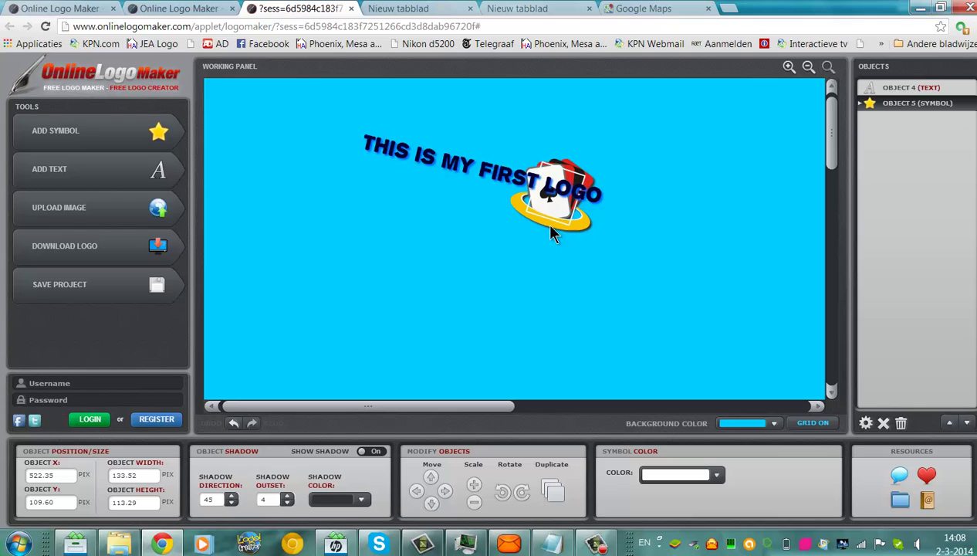
left_click(477, 171)
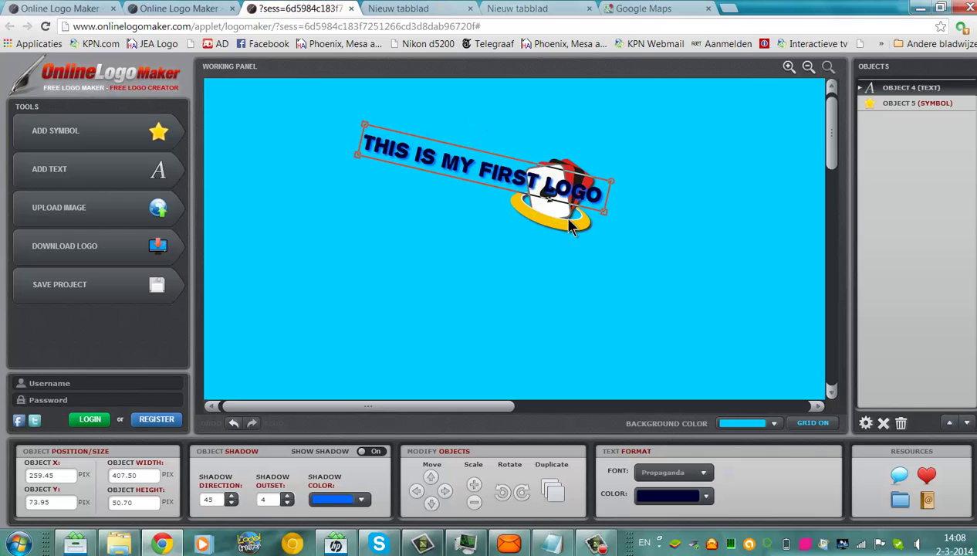
left_click(563, 219)
key("Delete")
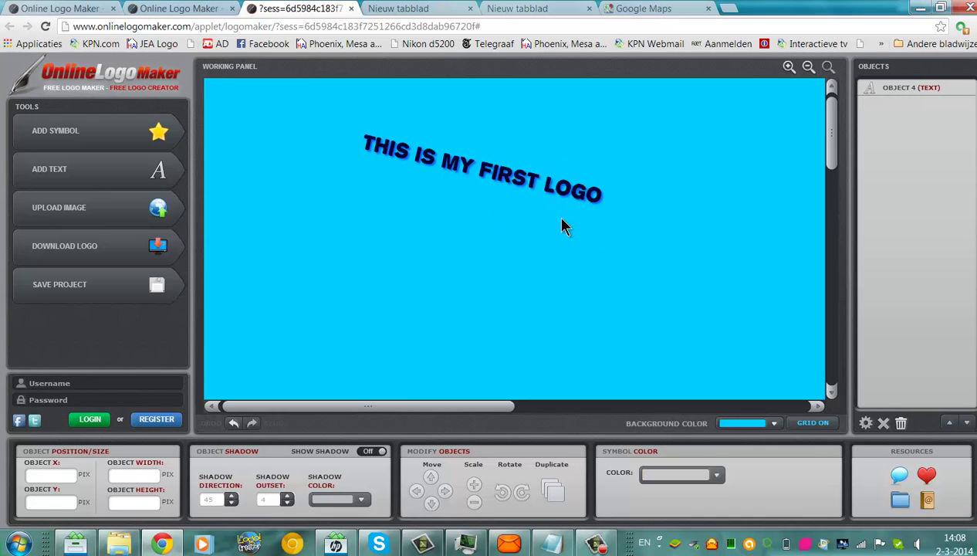
Step: Add the blue globe symbol from the IT / Computers / Networks category
left_click(65, 145)
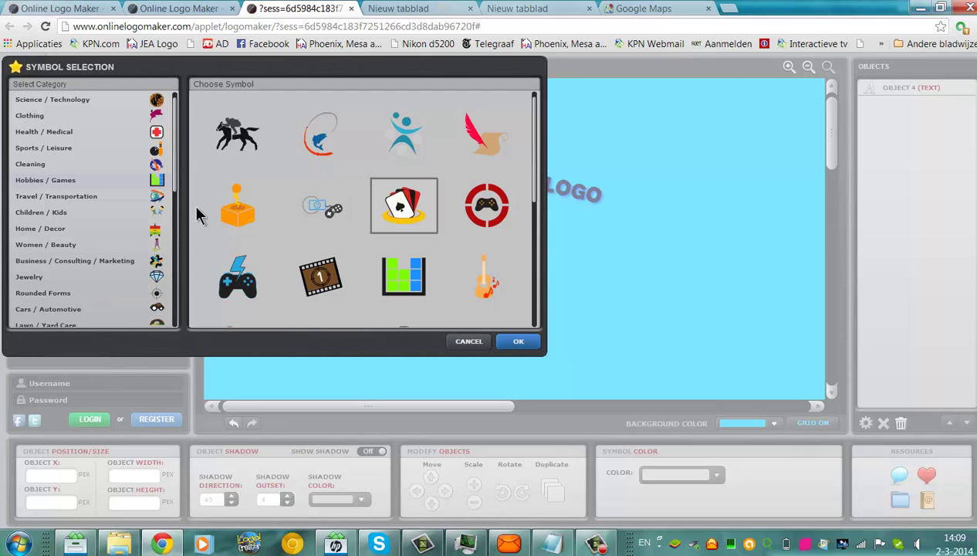
left_click_drag(176, 181, 162, 343)
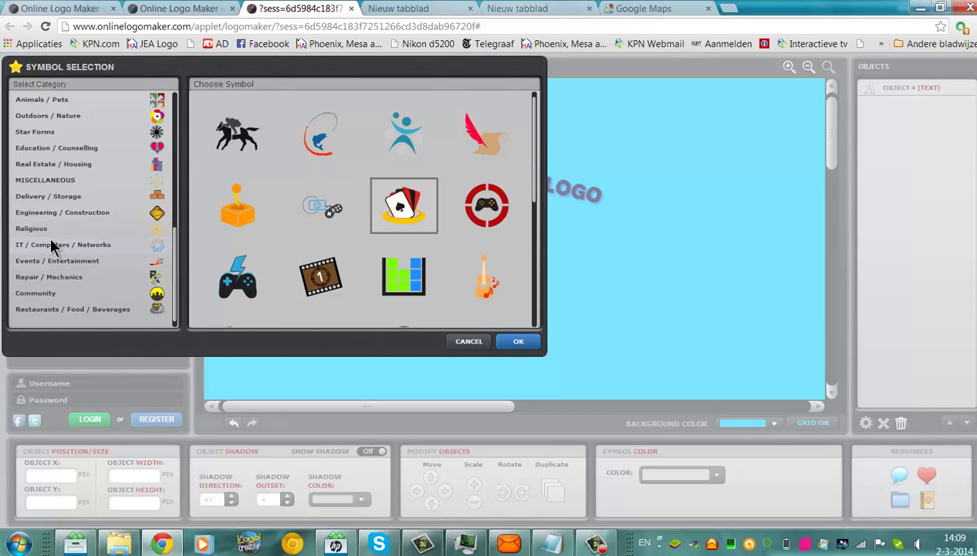
left_click(53, 245)
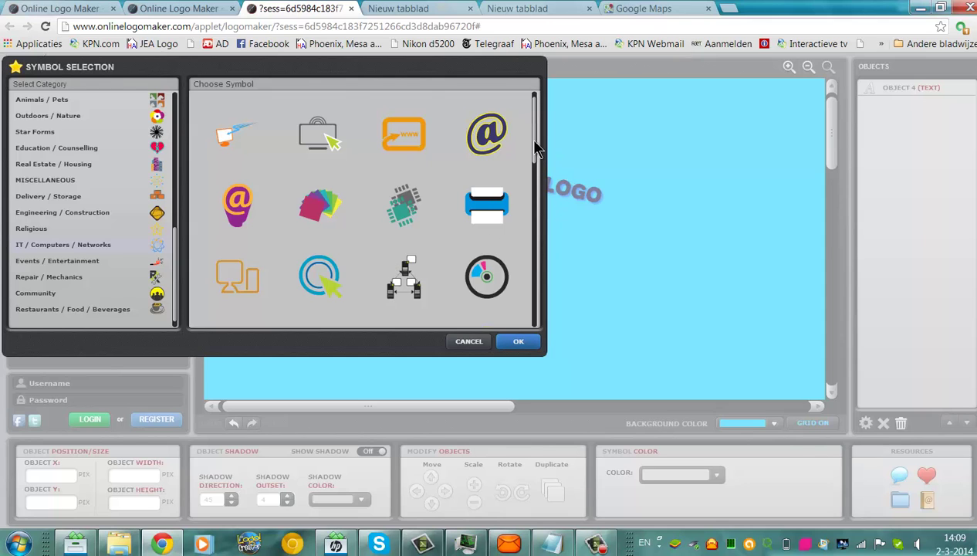
scroll(491, 218, "down", 3)
scroll(491, 219, "down", 2)
scroll(491, 218, "down", 1)
scroll(526, 241, "down", 1)
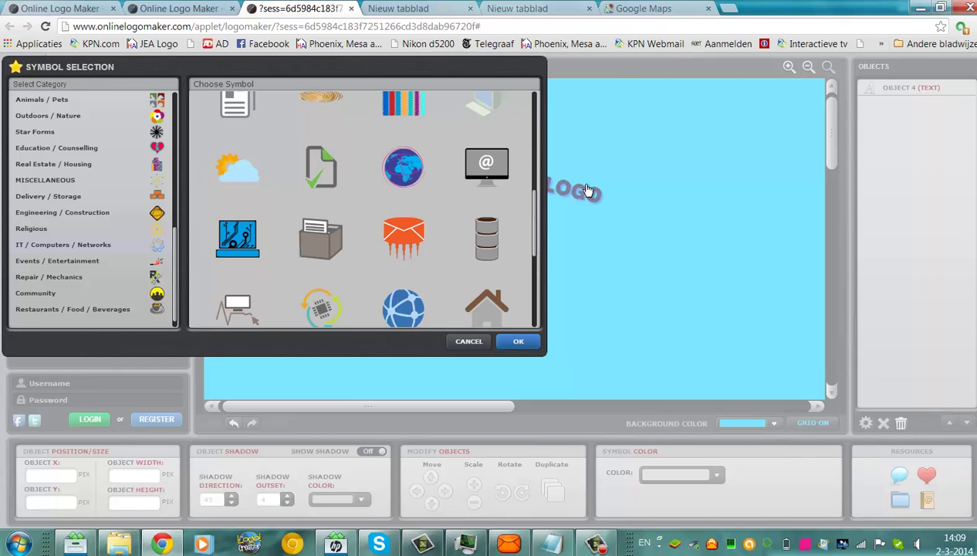
left_click(413, 172)
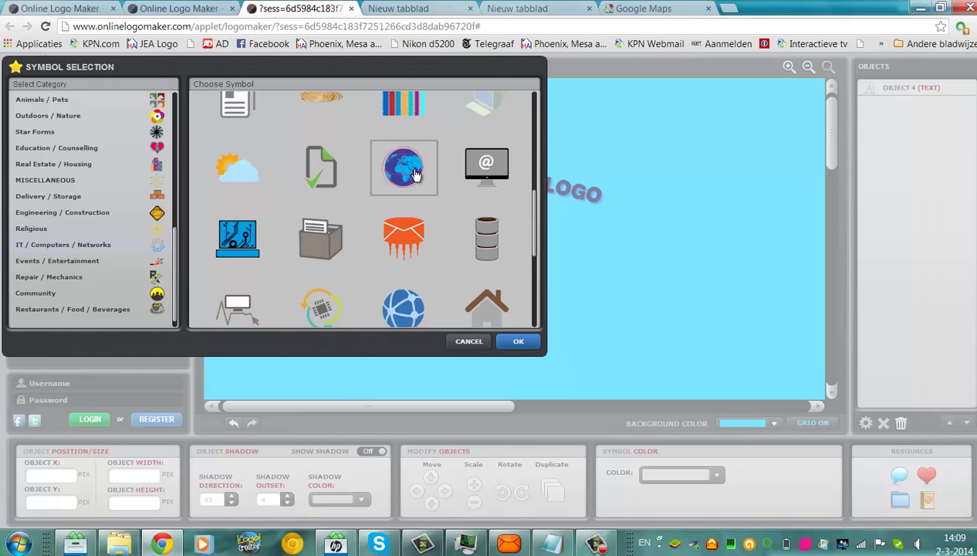
left_click(515, 342)
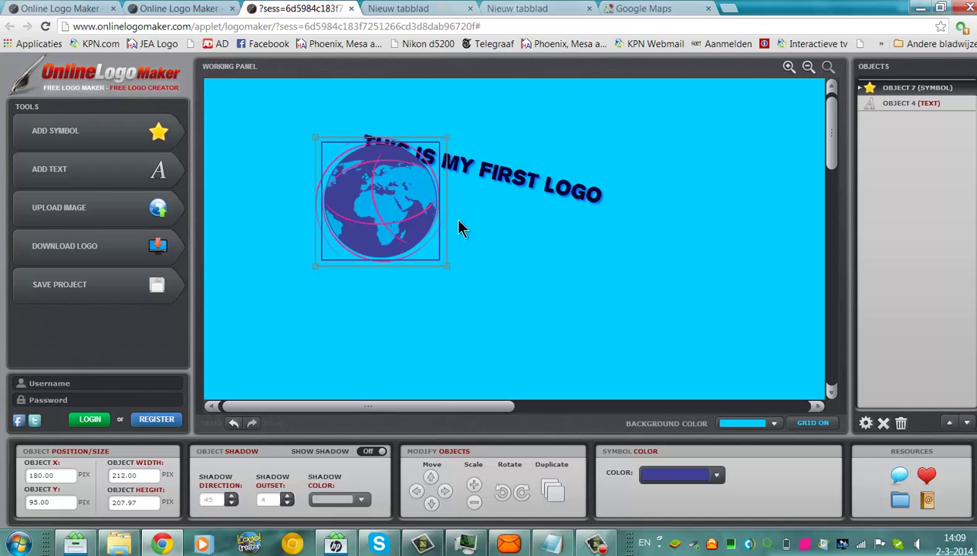
Step: Place the globe over the middle of the text and send it behind the text
left_click_drag(416, 227, 525, 206)
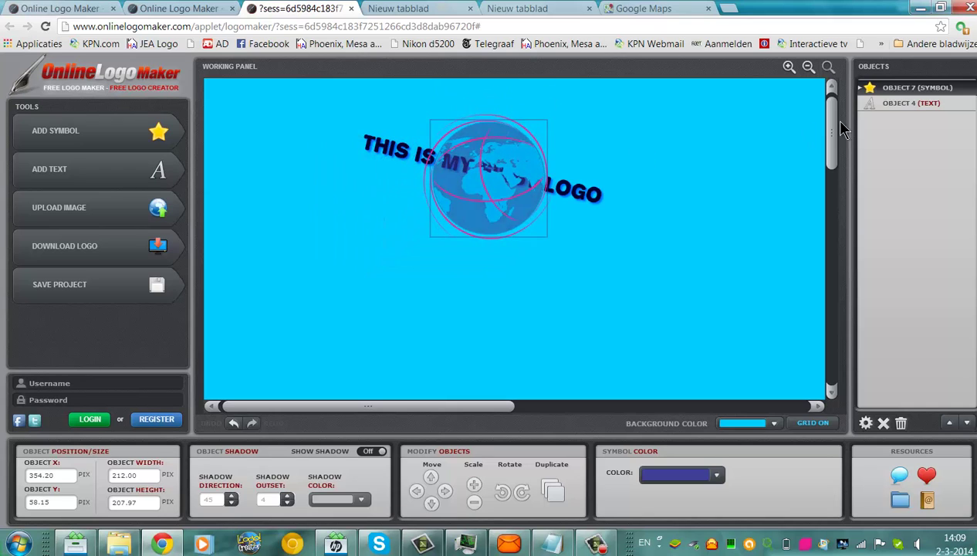
left_click(968, 426)
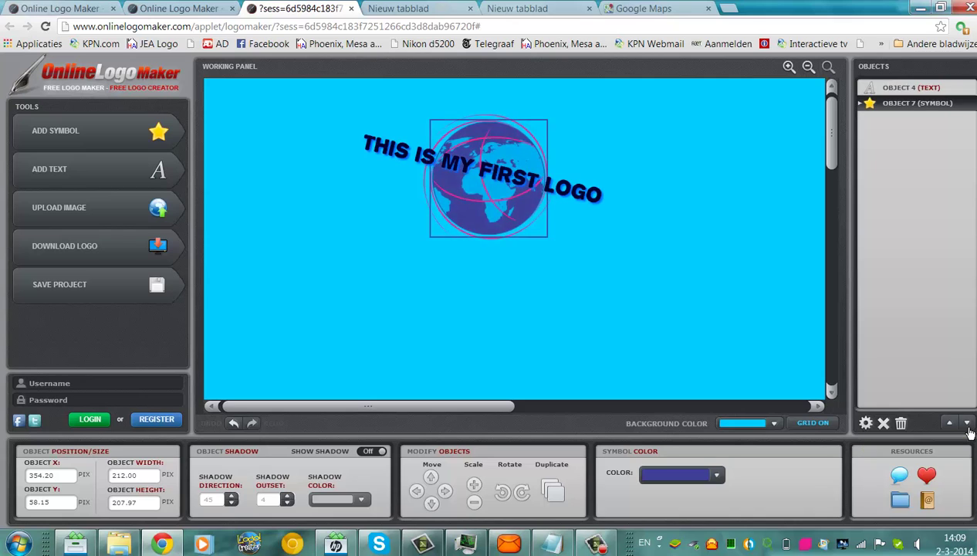
left_click(677, 377)
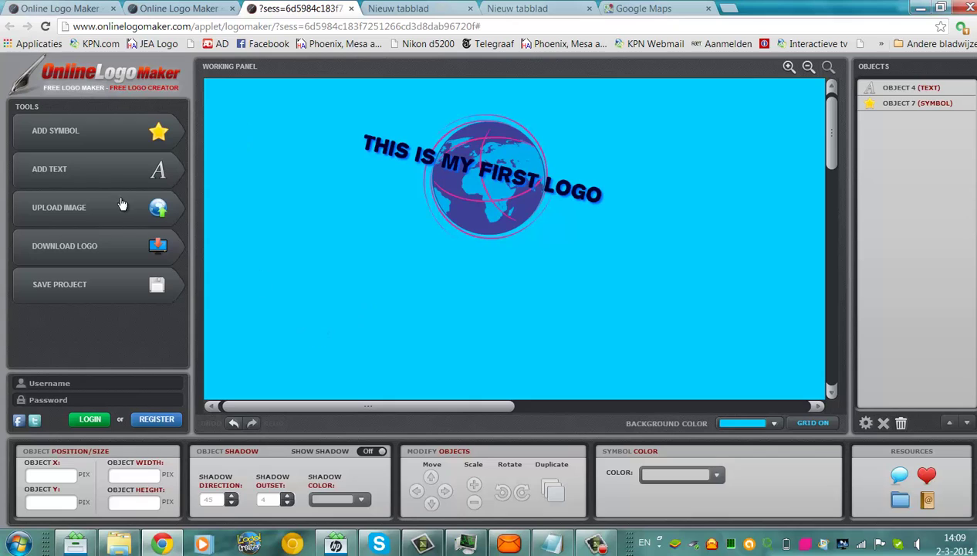
Step: Attempt to save, dismiss the login-required warning, and open the Facebook share page
left_click(94, 290)
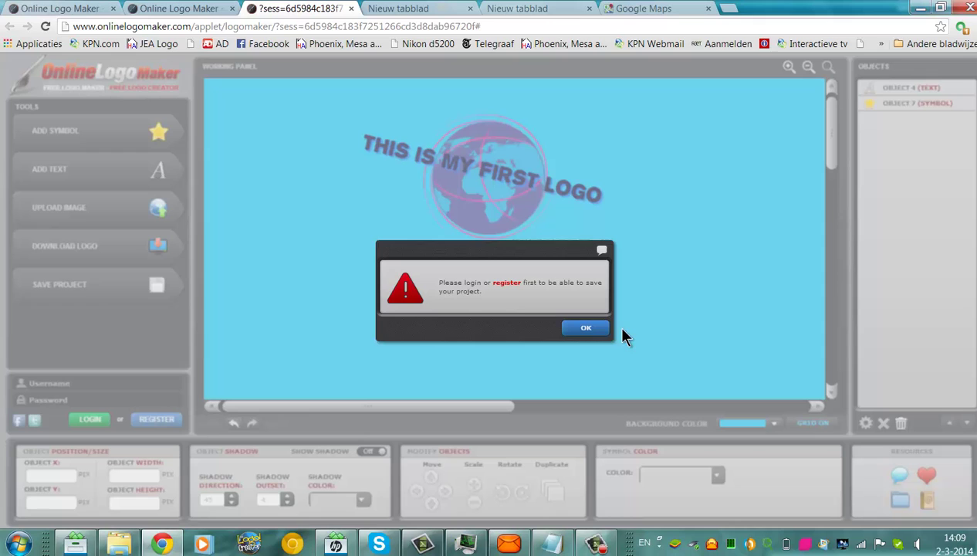
left_click(599, 326)
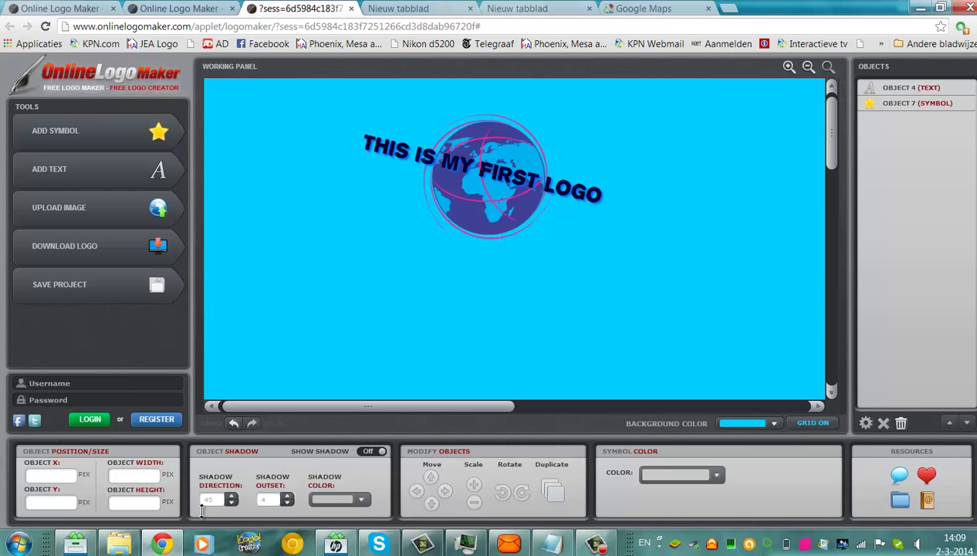
left_click(20, 420)
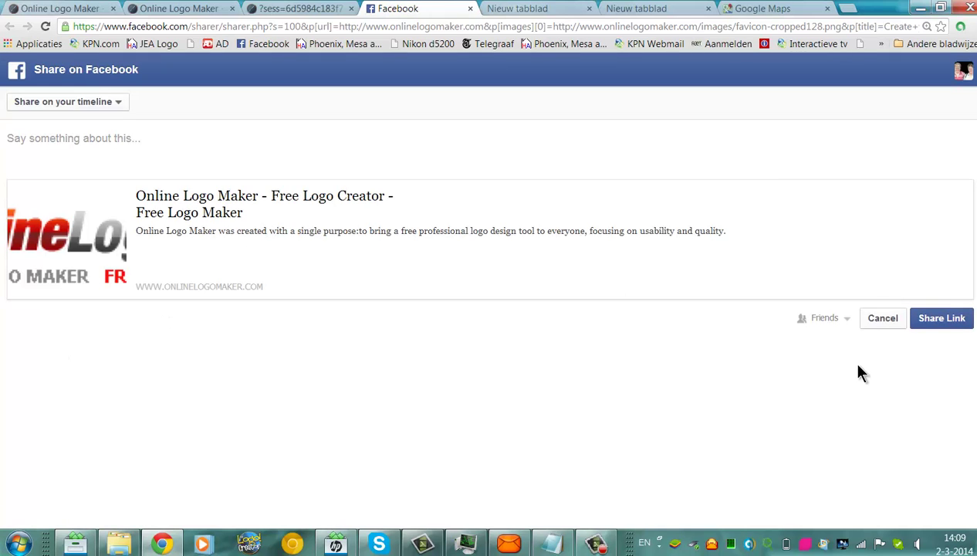
Step: Share the Online Logo Maker link to the Facebook timeline and confirm the post
left_click(938, 318)
left_click(936, 320)
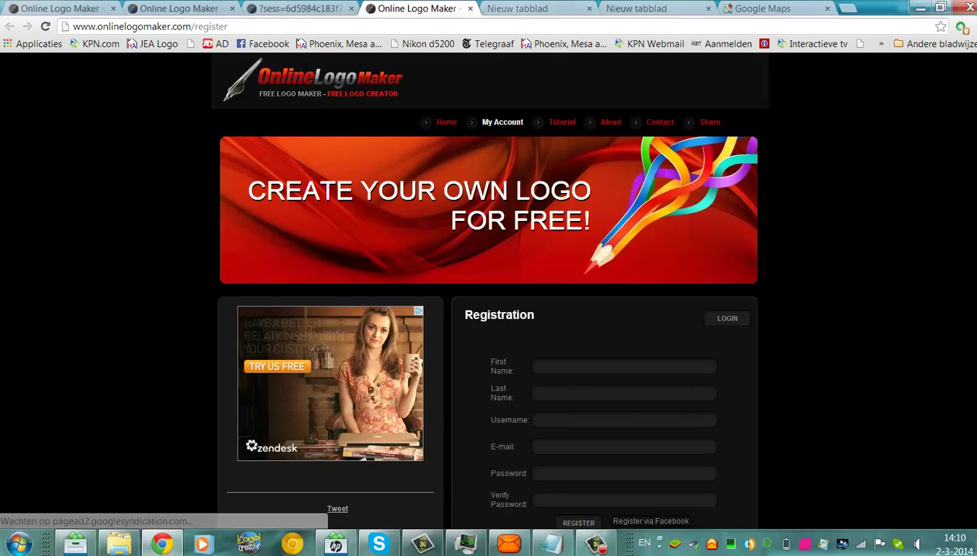
Step: Fill in the registration form with name, suggested username and verified password, then register
scroll(656, 303, "down", 2)
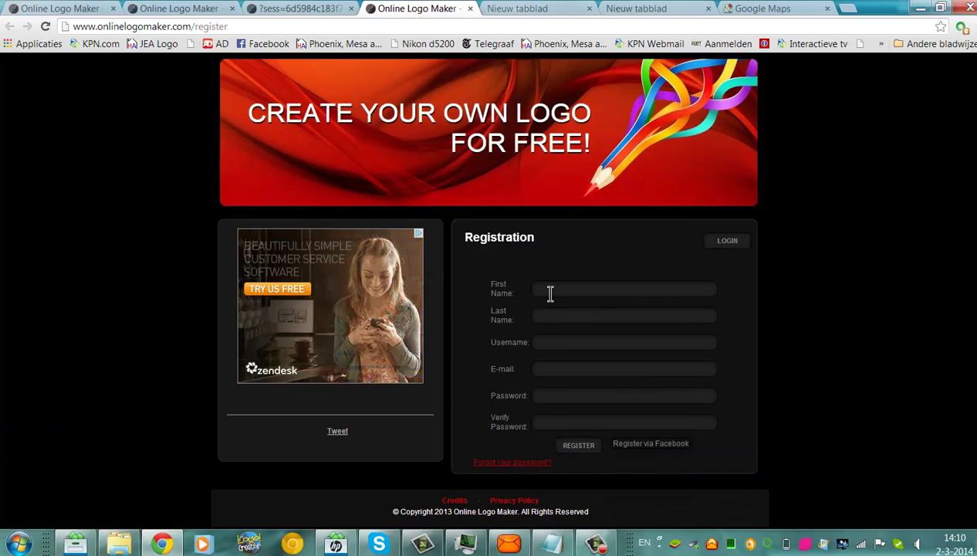
type("Linda")
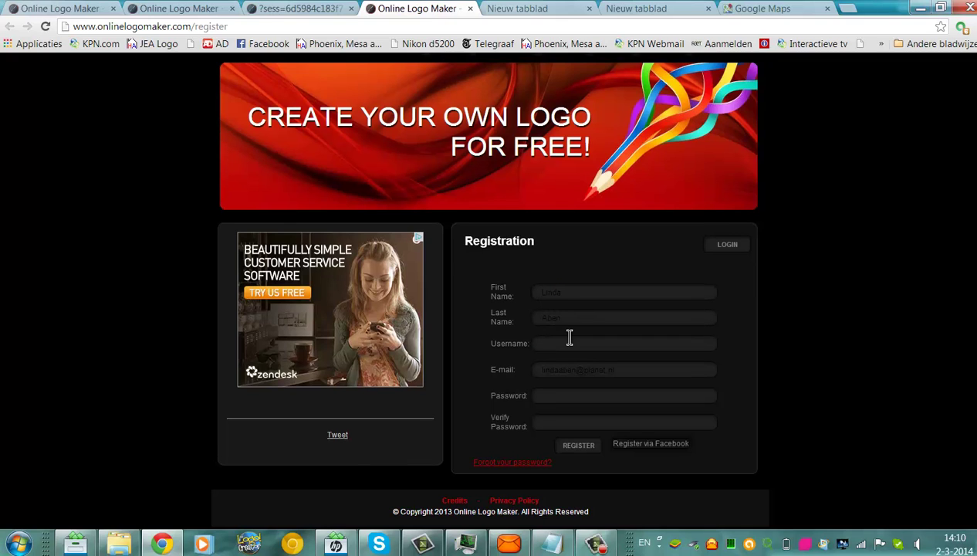
left_click(569, 338)
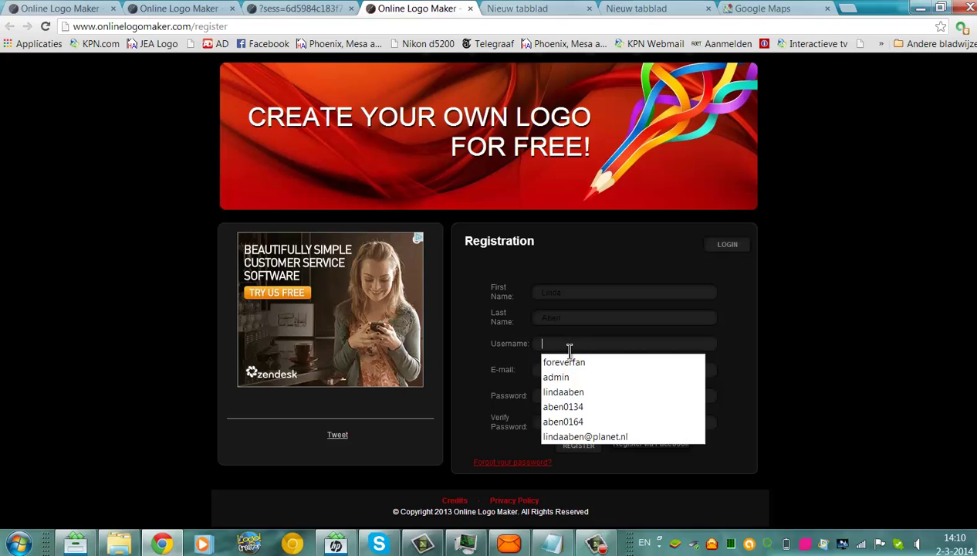
type("f")
left_click(571, 363)
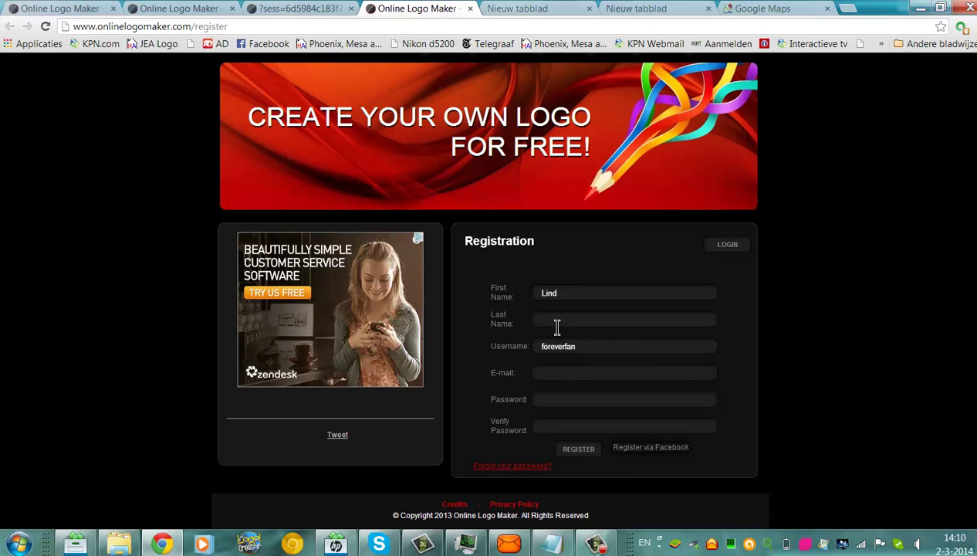
left_click(571, 291)
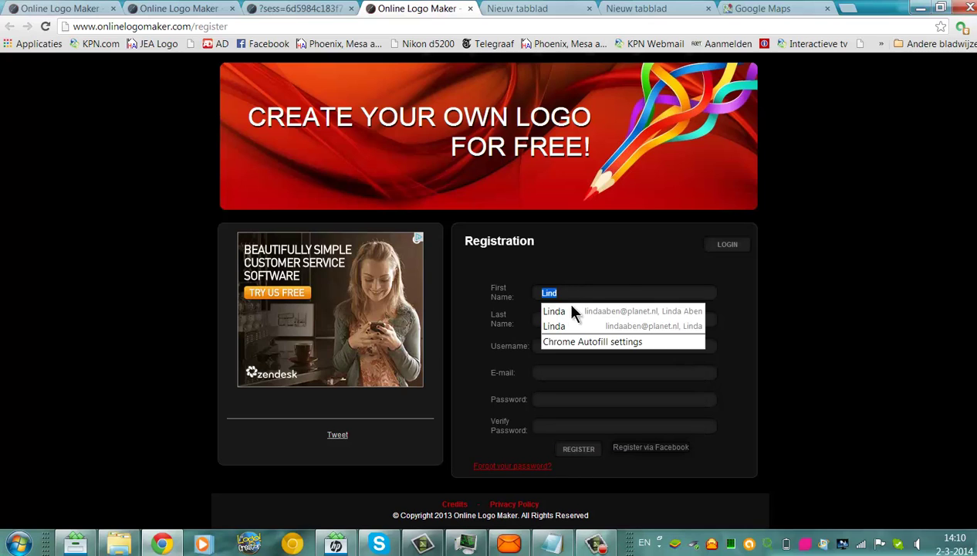
key("Escape")
type("foreverfan")
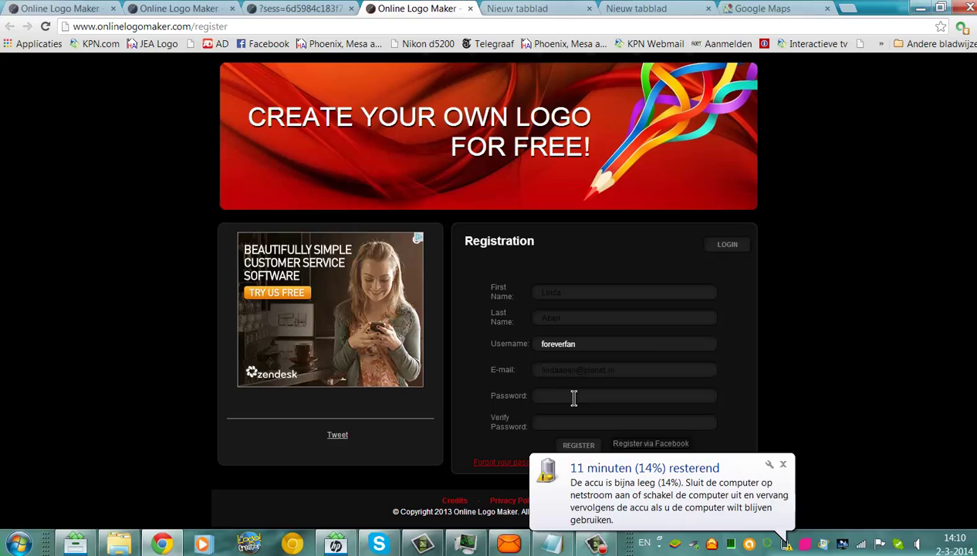
left_click(573, 398)
key("Tab")
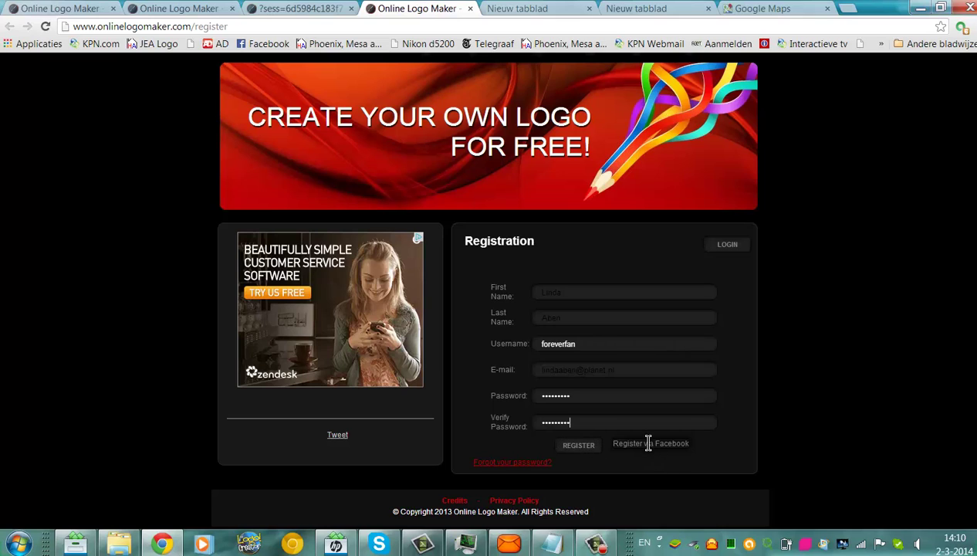
left_click(598, 450)
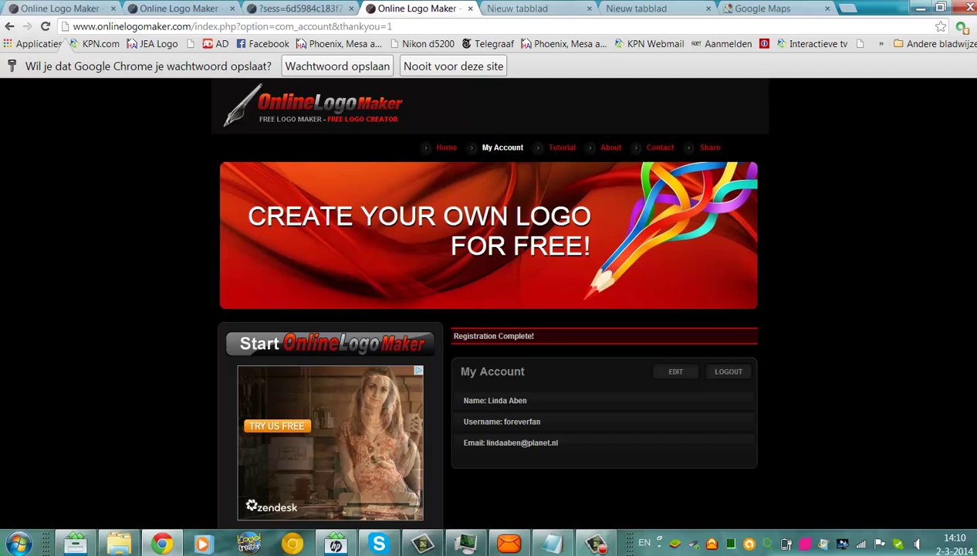
Step: Return to the logo editor and dismiss the missing-username alert from an empty login
scroll(486, 308, "down", 1)
scroll(487, 309, "down", 1)
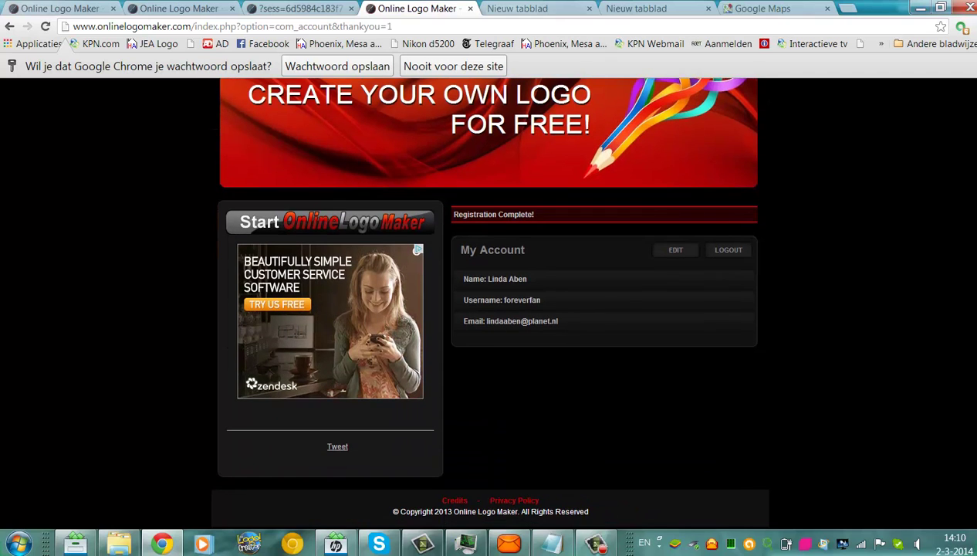
scroll(486, 309, "up", 2)
left_click(271, 8)
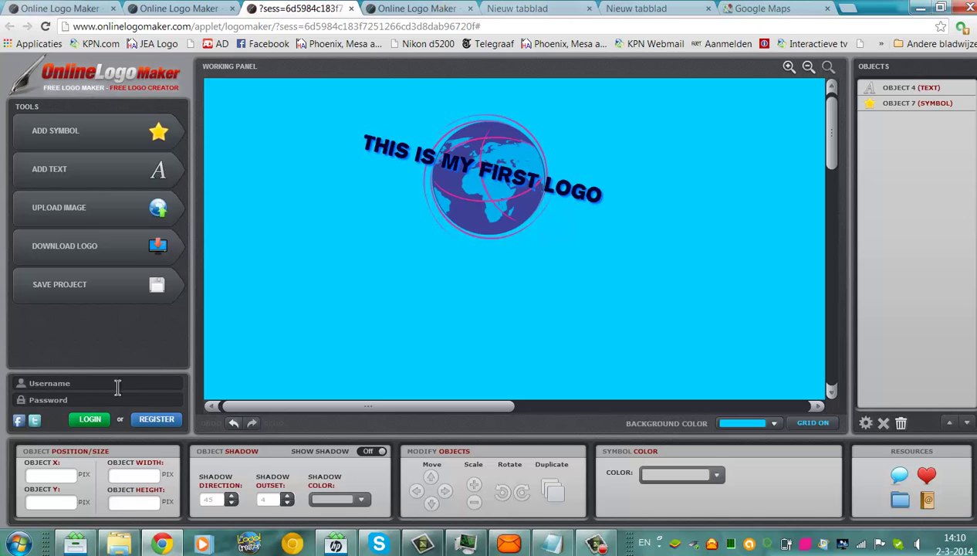
left_click(87, 420)
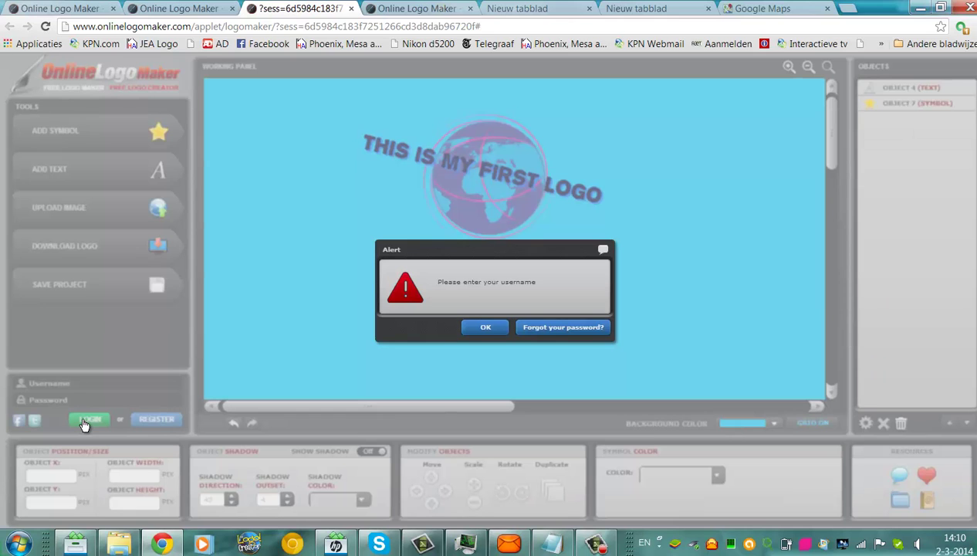
left_click(500, 329)
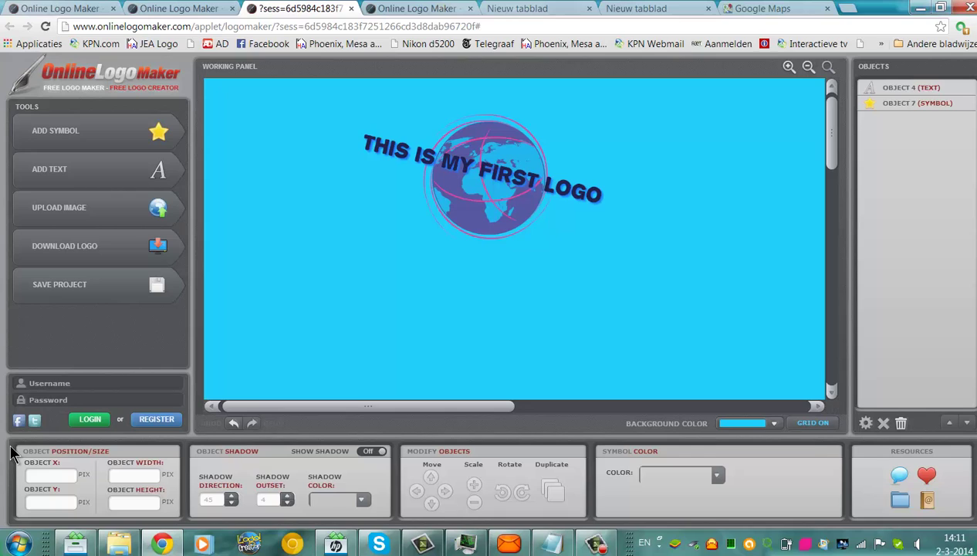
Step: Log in to the editor with the new account's username and password
left_click(96, 381)
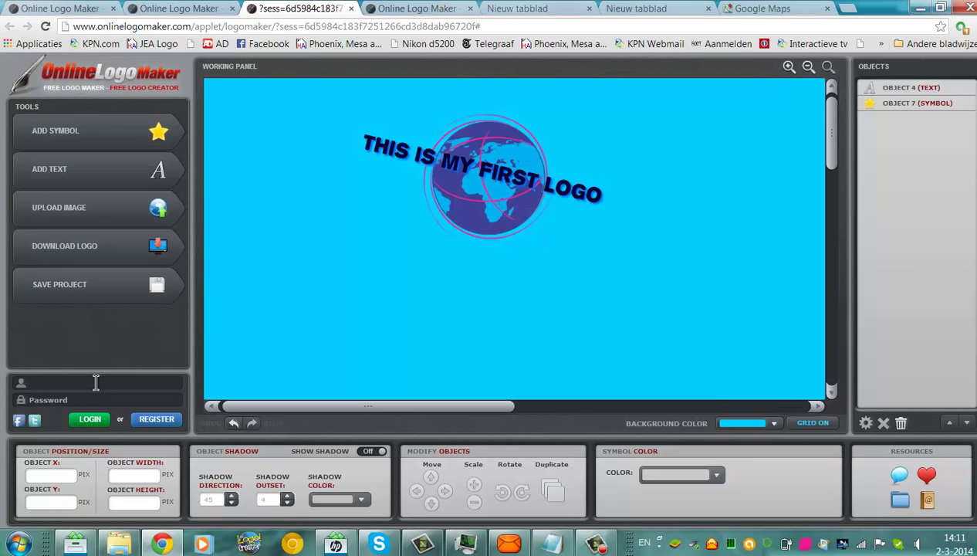
type("foreverfan")
key("Tab")
type("**")
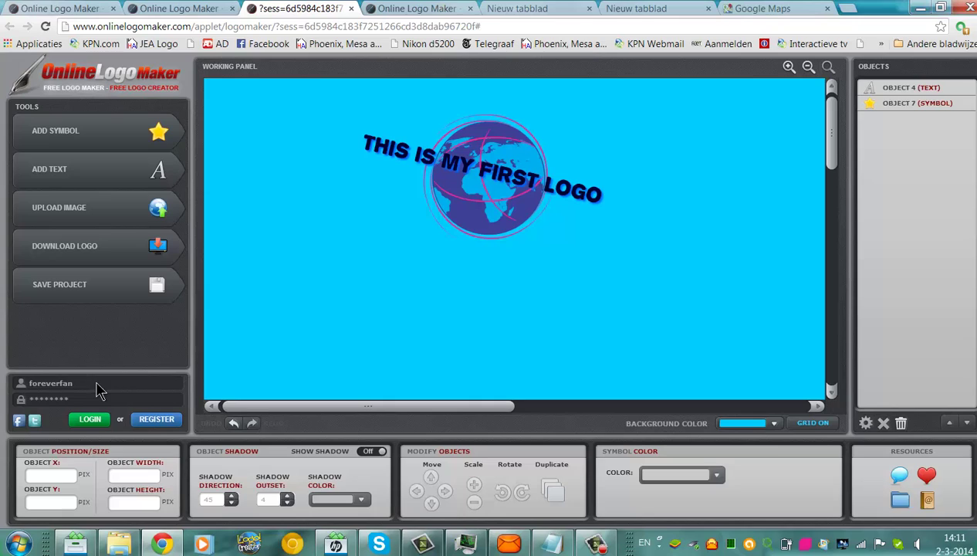
type("*")
left_click(89, 423)
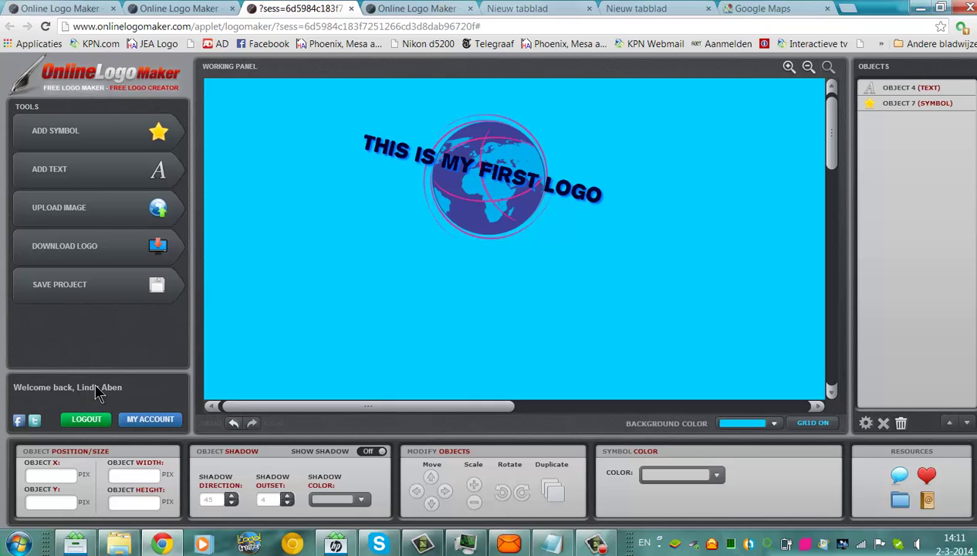
Step: Download the logo as a PNG at the default dimensions to the desktop (Bureaublad)
left_click(98, 246)
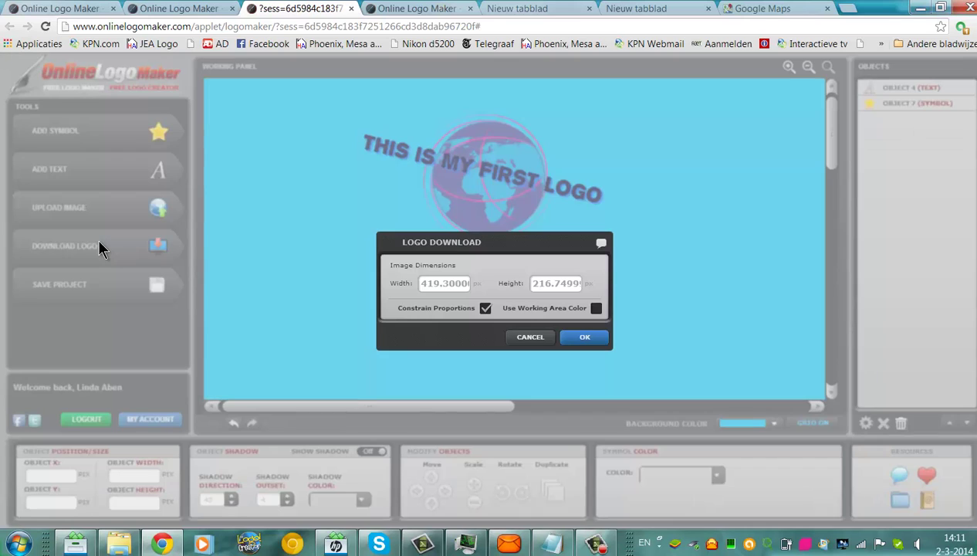
left_click(585, 340)
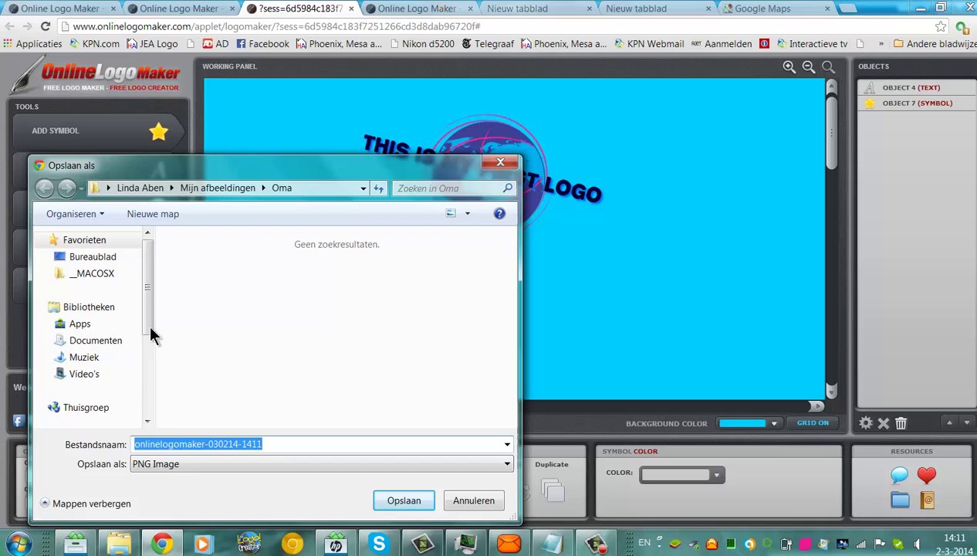
mouse_move(93, 324)
left_click(94, 260)
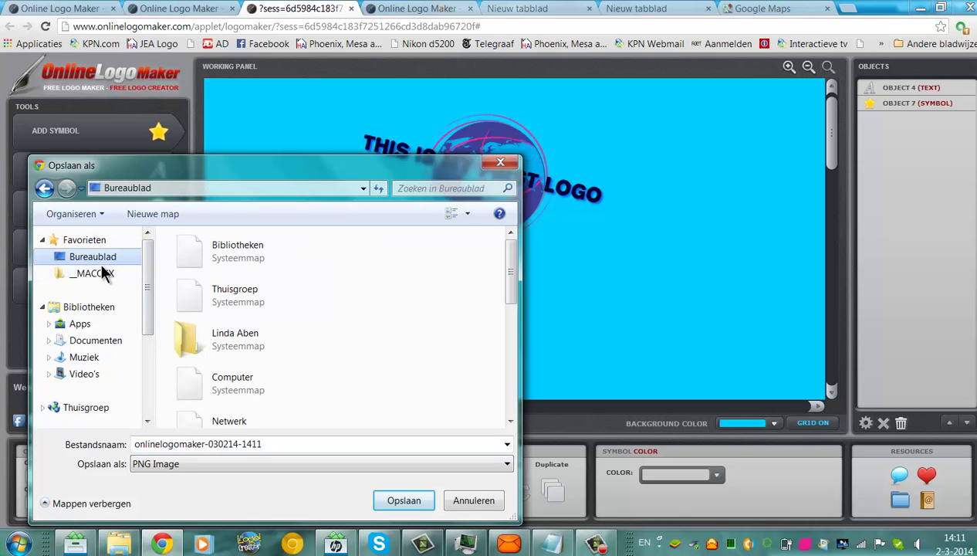
left_click(406, 504)
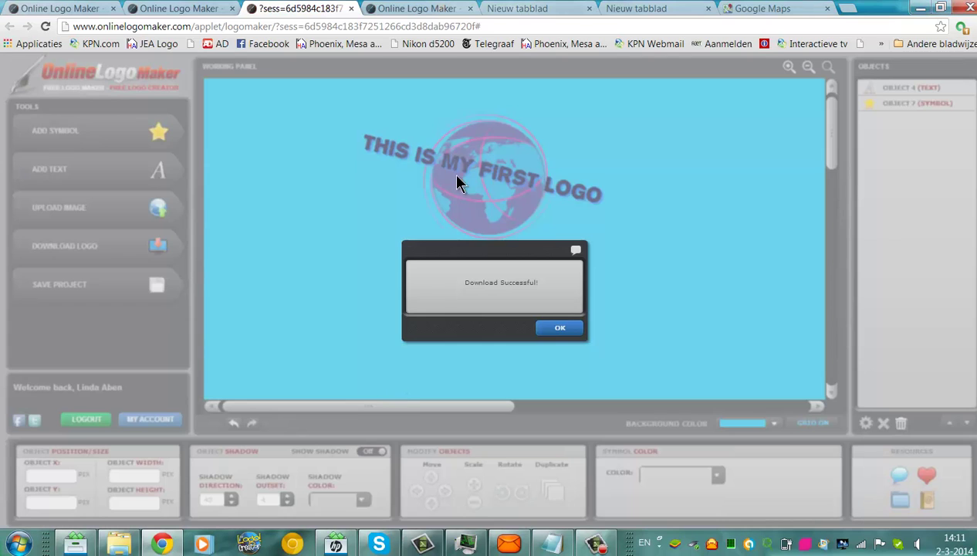
left_click(562, 330)
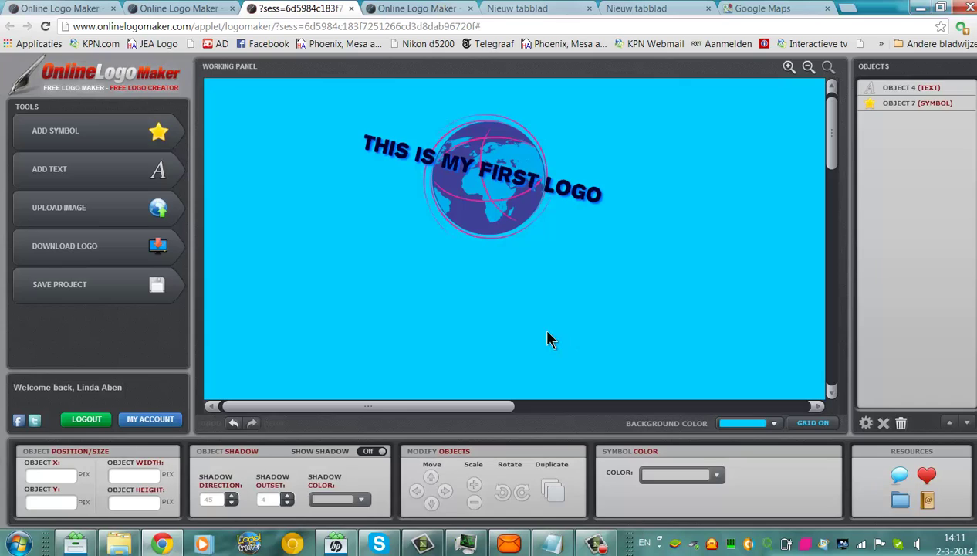
Step: Save the logo as a project for later editing and view it under My projects
left_click(121, 294)
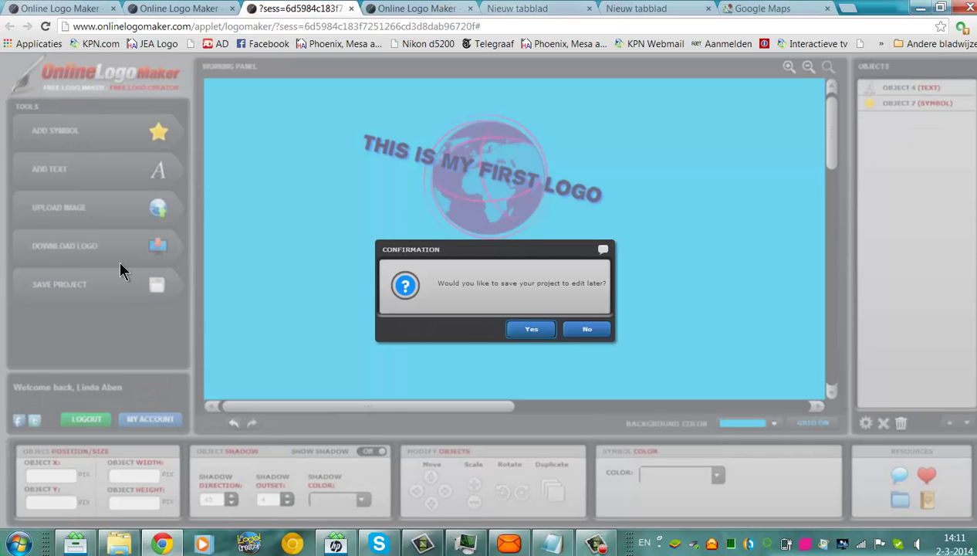
left_click(532, 330)
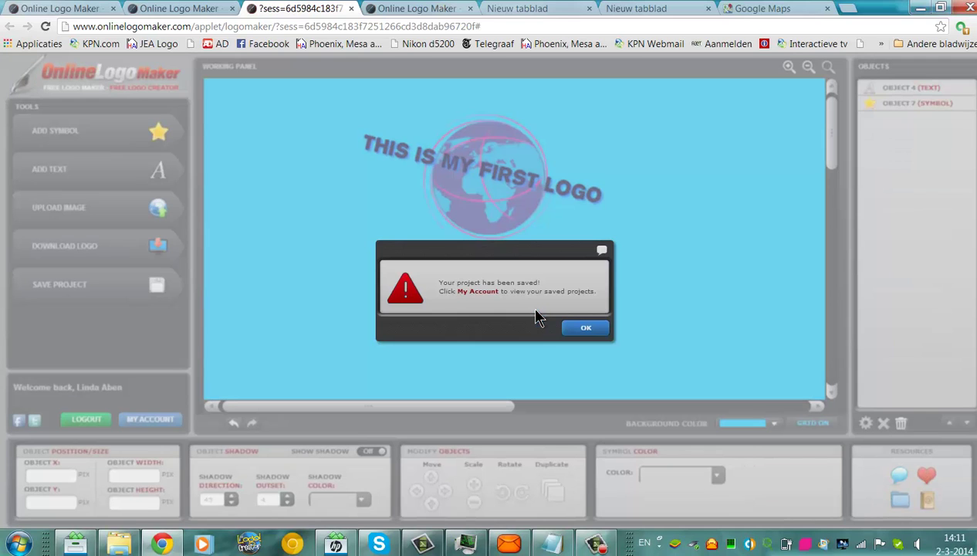
left_click(600, 331)
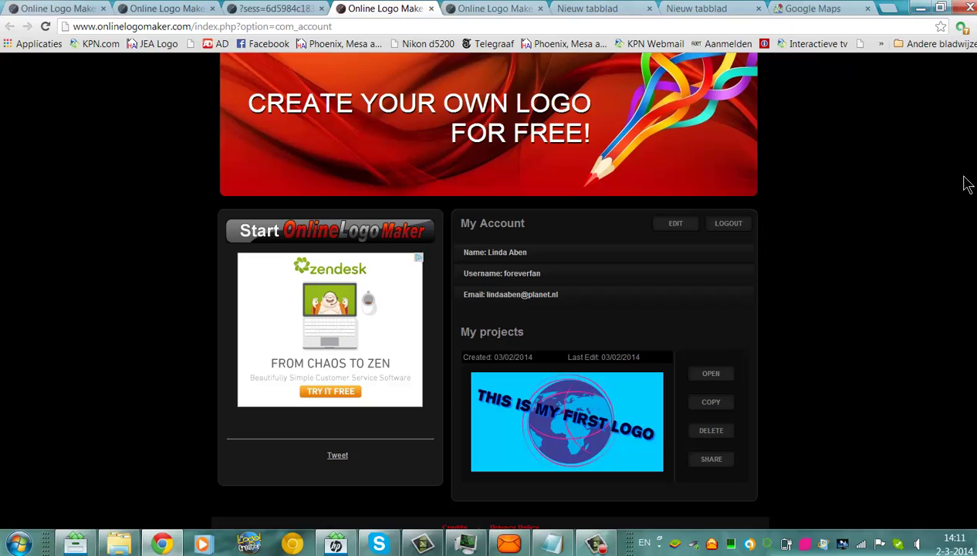
scroll(968, 183, "down", 1)
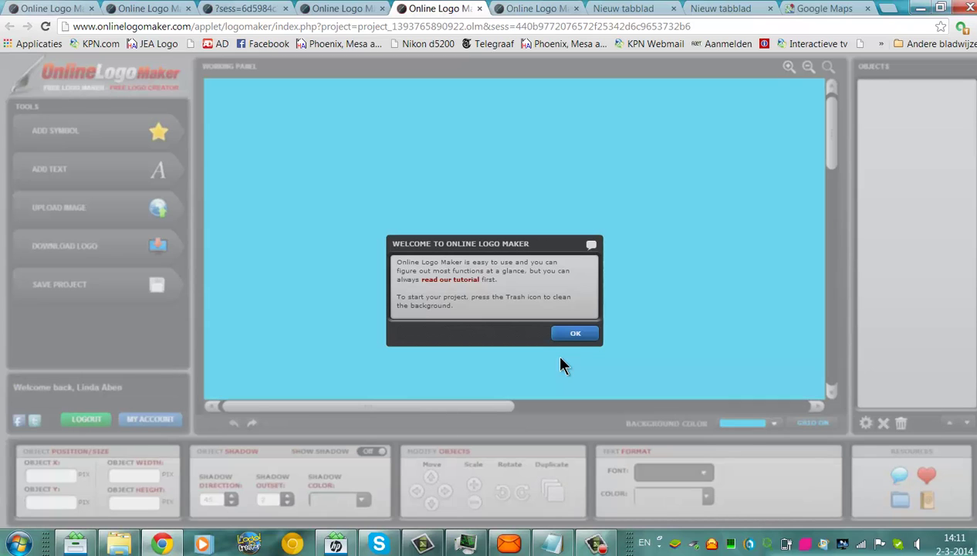
Step: Dismiss the welcome message and select the curved THIS IS MY FIRST LOGO text
left_click(576, 335)
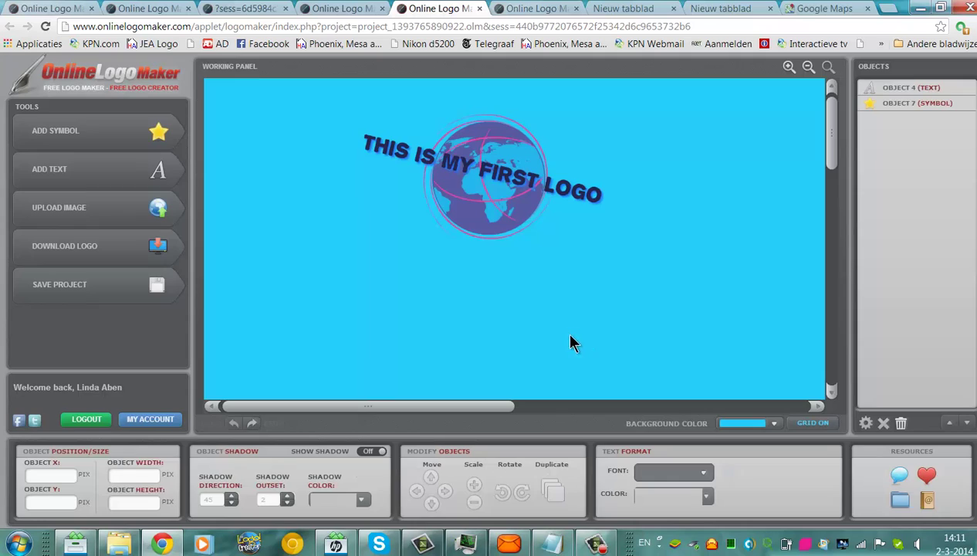
left_click(477, 170)
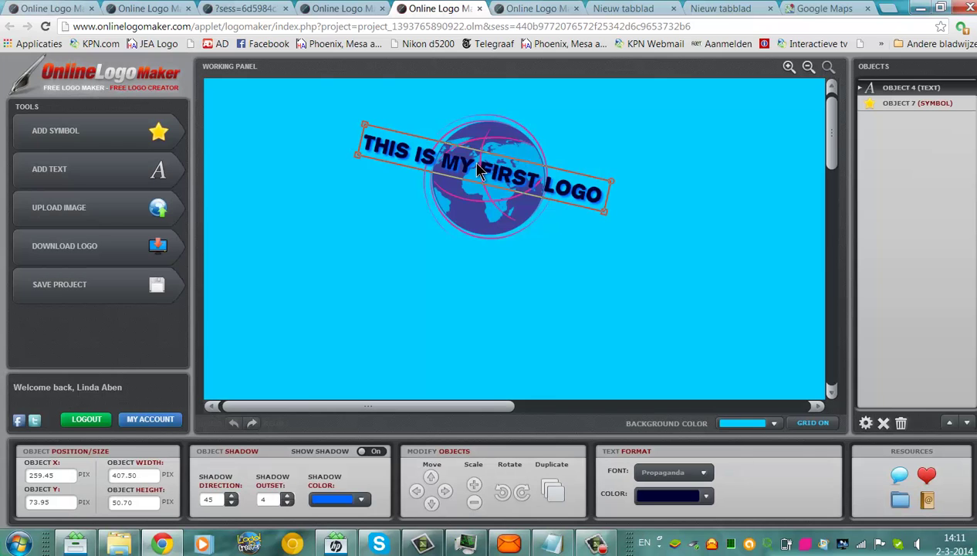
Step: Replace the curved text with 'HI IM WORKING ON MY LOGO AGAIN'
double_click(473, 169)
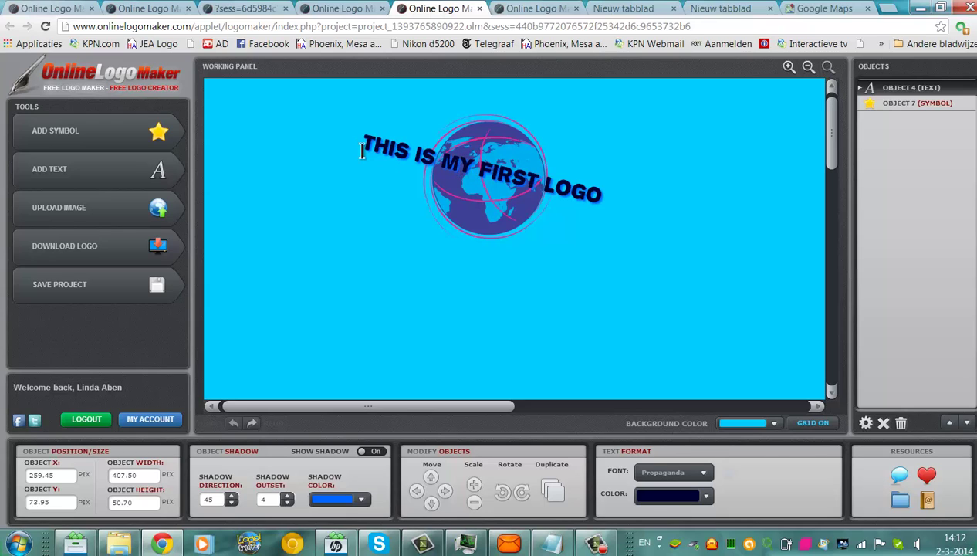
left_click_drag(361, 140, 526, 181)
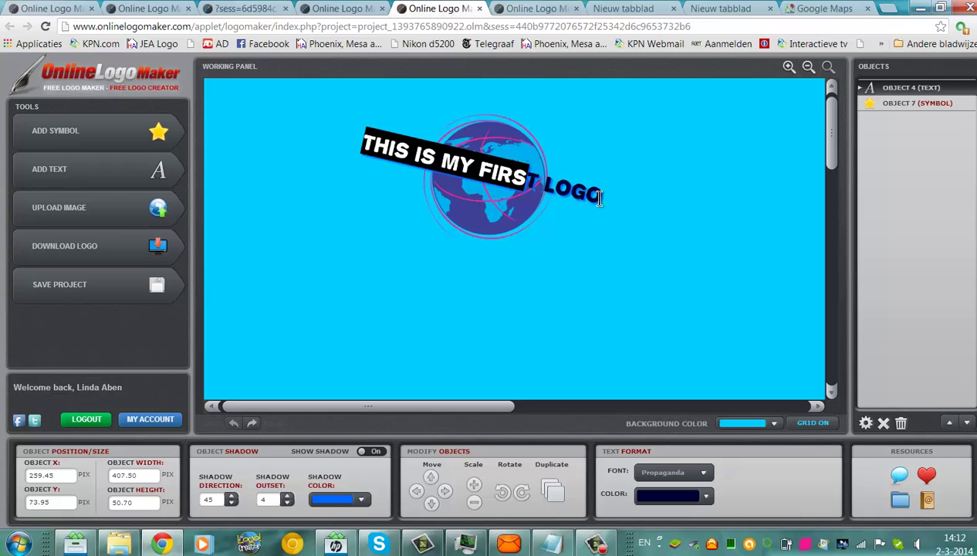
left_click_drag(600, 196, 358, 164)
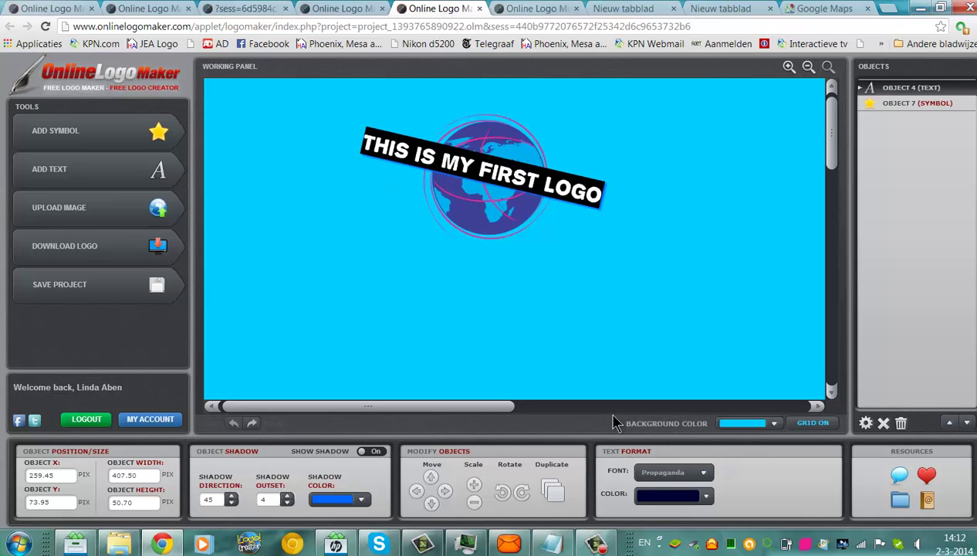
left_click(364, 147)
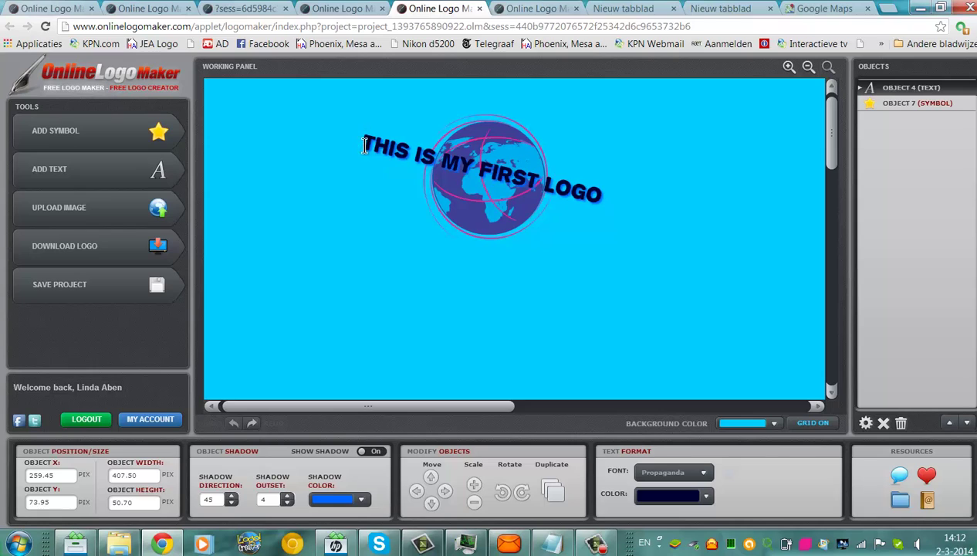
type("HI")
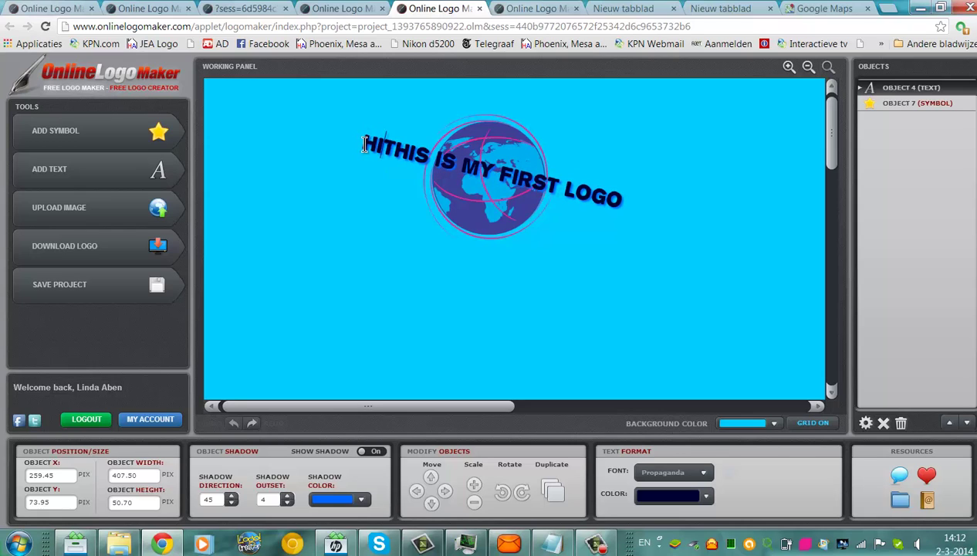
key("Delete")
key("Delete")
key("Delete")
key("Delete")
key("Delete")
key("Delete")
key("Delete")
key("Delete")
key("Delete")
key("Delete")
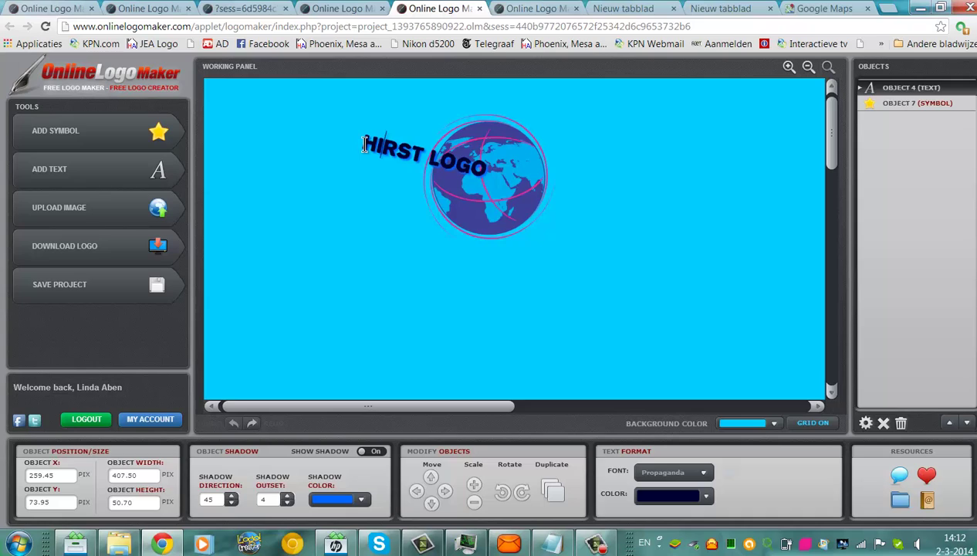
key("Delete")
key("Delete")
key("Delete")
key("Delete")
key("Delete")
key("Delete")
key("Delete")
key("Delete")
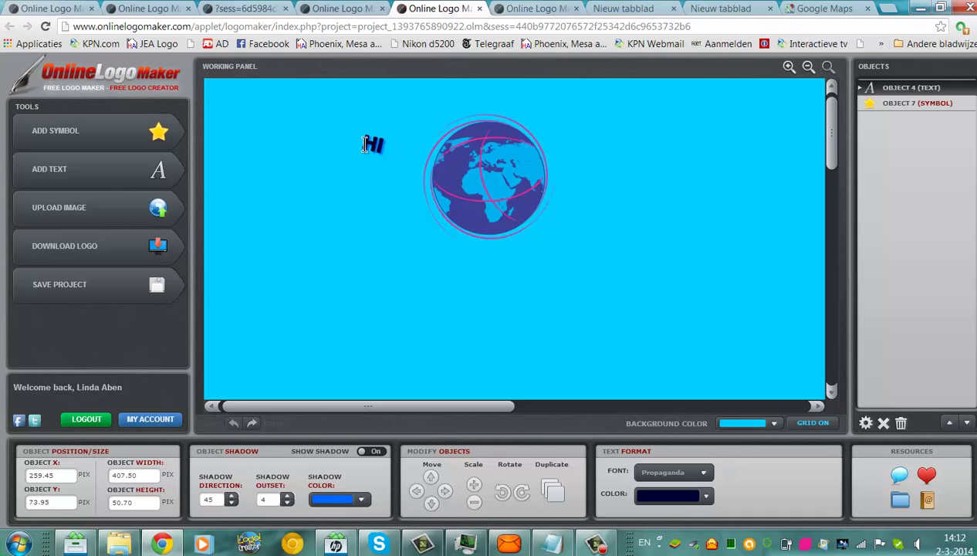
type(" IM")
type(" WORKING ON")
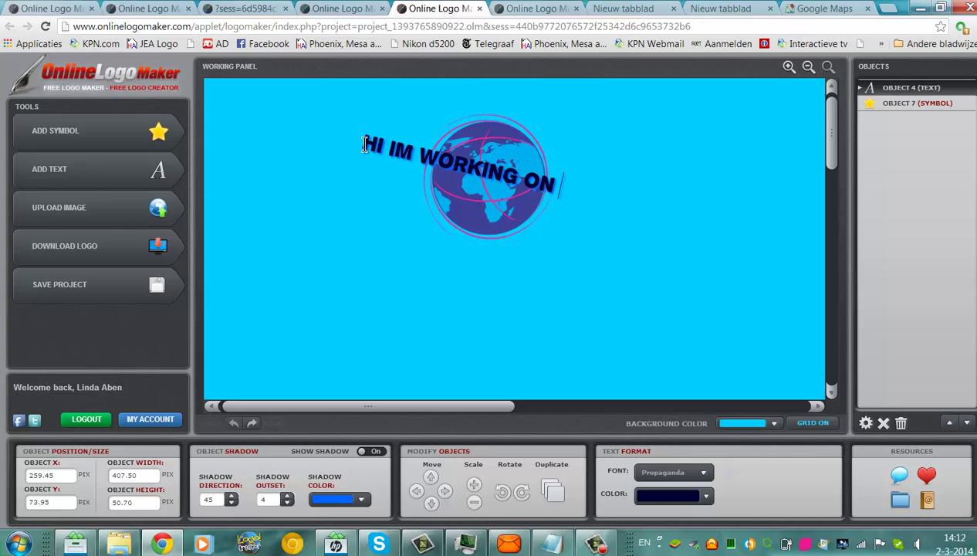
type(" MY LOGO")
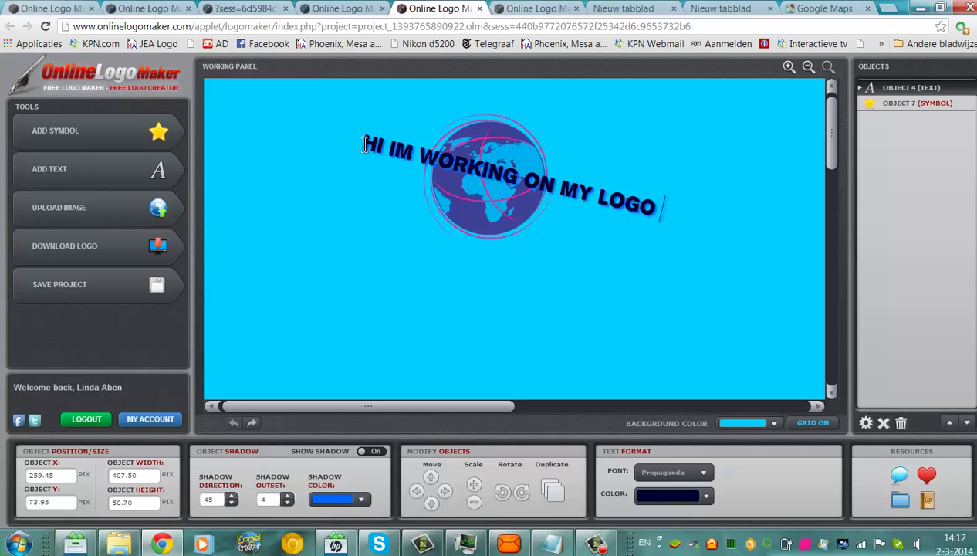
type(" AGAIN")
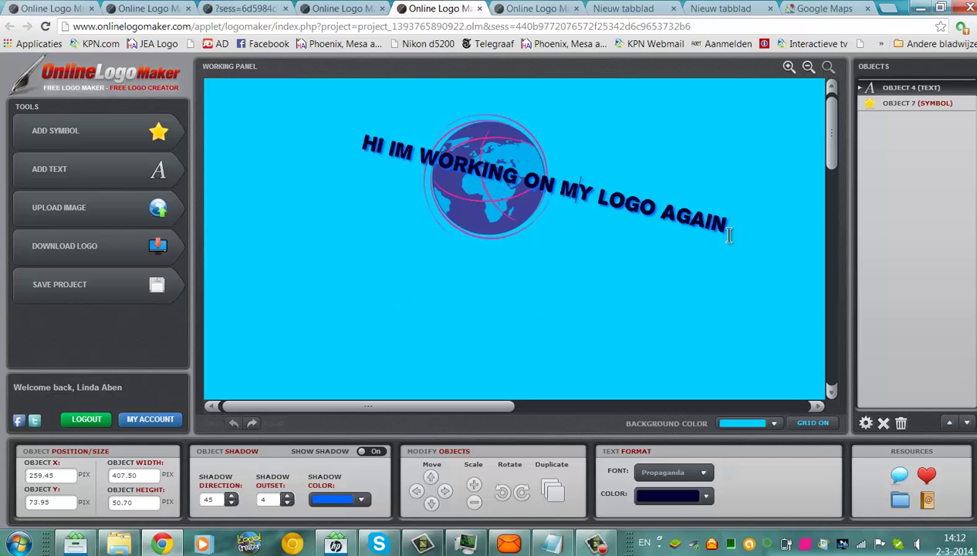
Step: Colour the new text bright blue 0000CC
left_click_drag(729, 236, 354, 100)
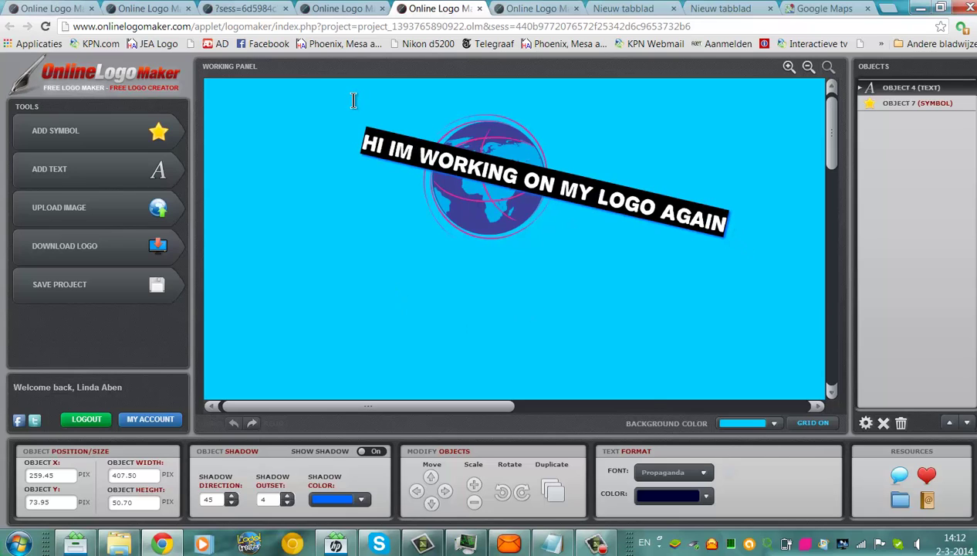
left_click(688, 497)
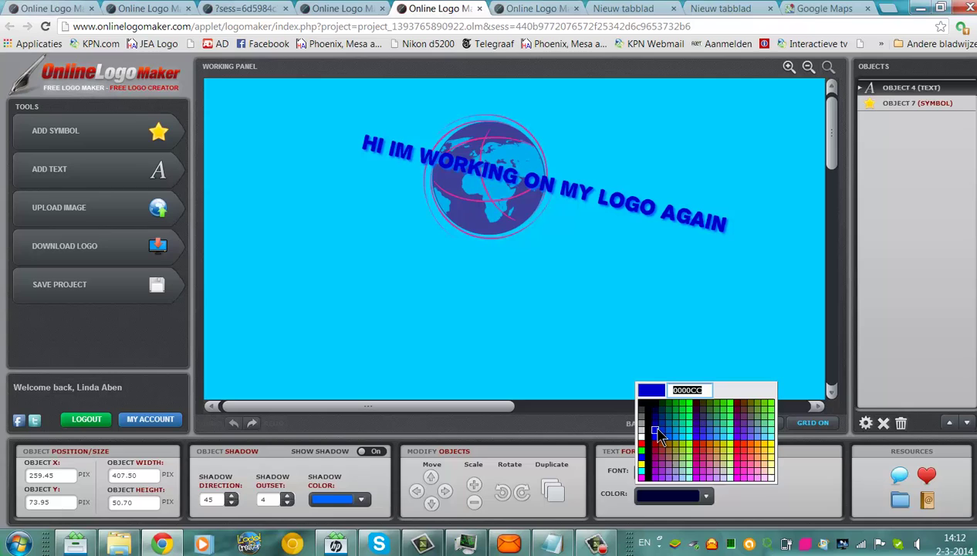
left_click(656, 433)
left_click(668, 276)
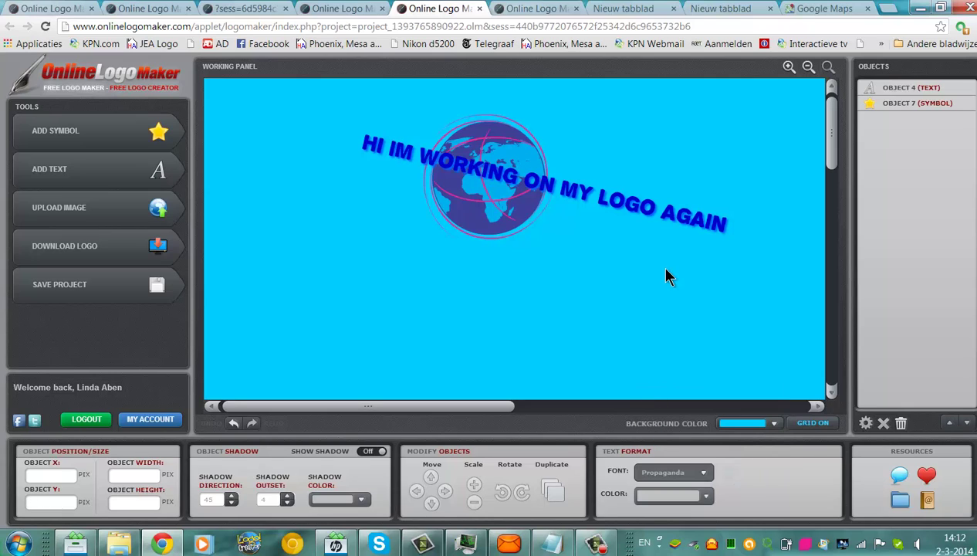
Step: Save the reworded logo as a project, then close the account tab to return to the editor
left_click(476, 194)
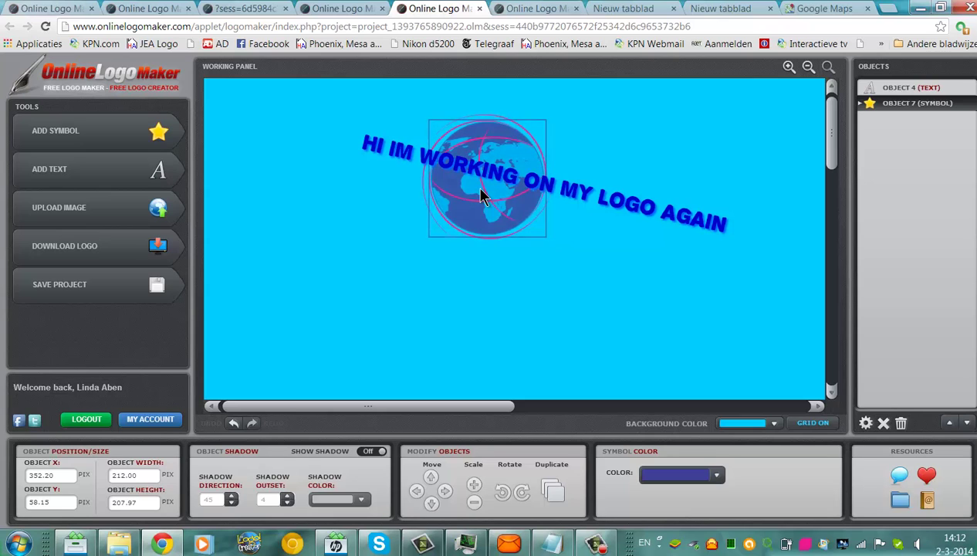
left_click(112, 291)
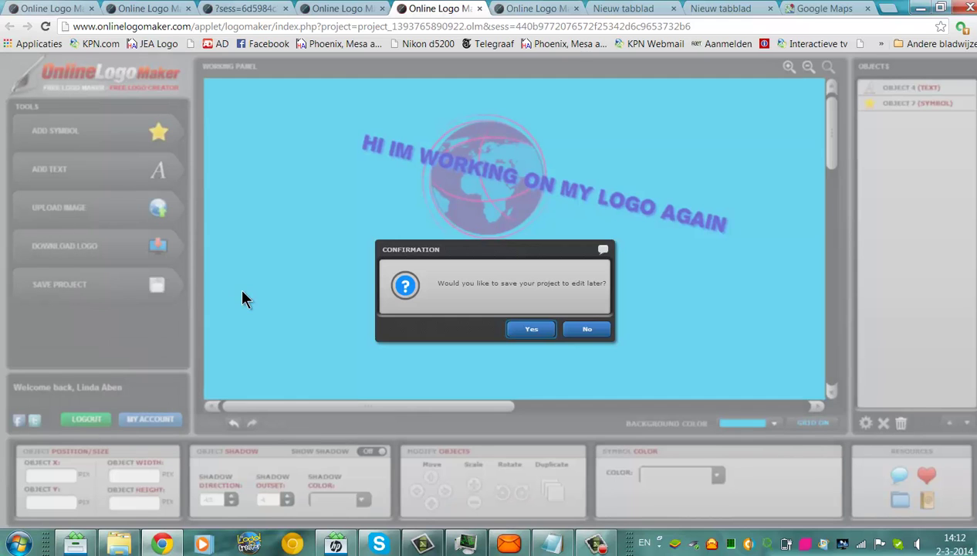
left_click(540, 327)
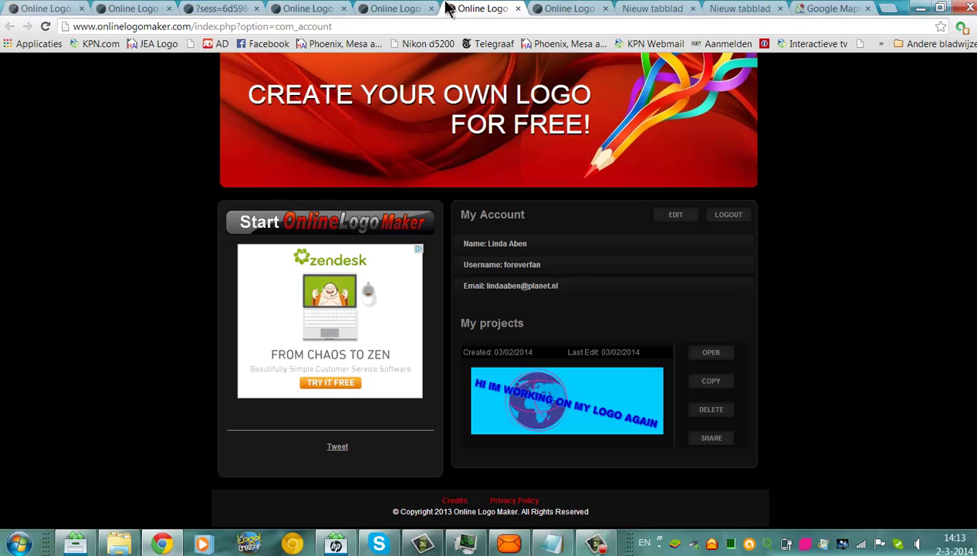
left_click(518, 9)
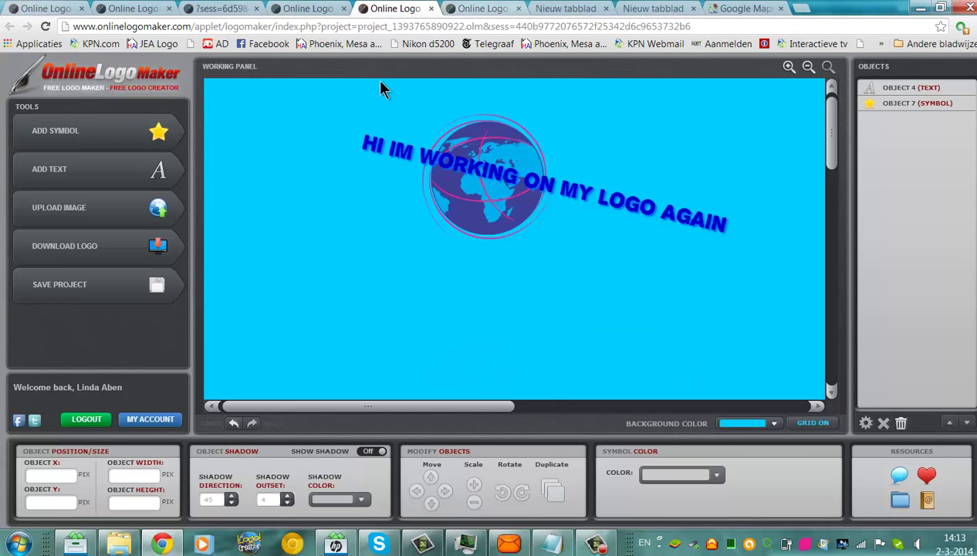